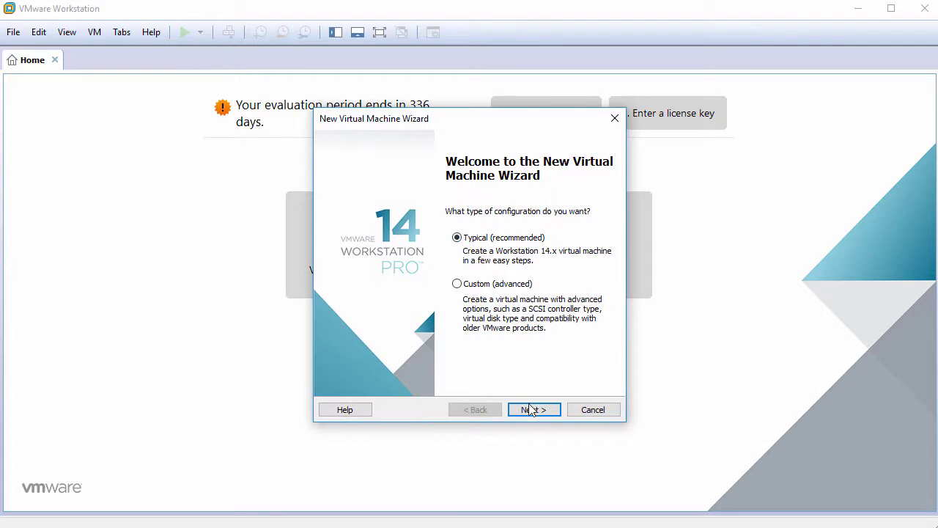
Step: Choose to install the operating system later in the New Virtual Machine Wizard
left_click(530, 410)
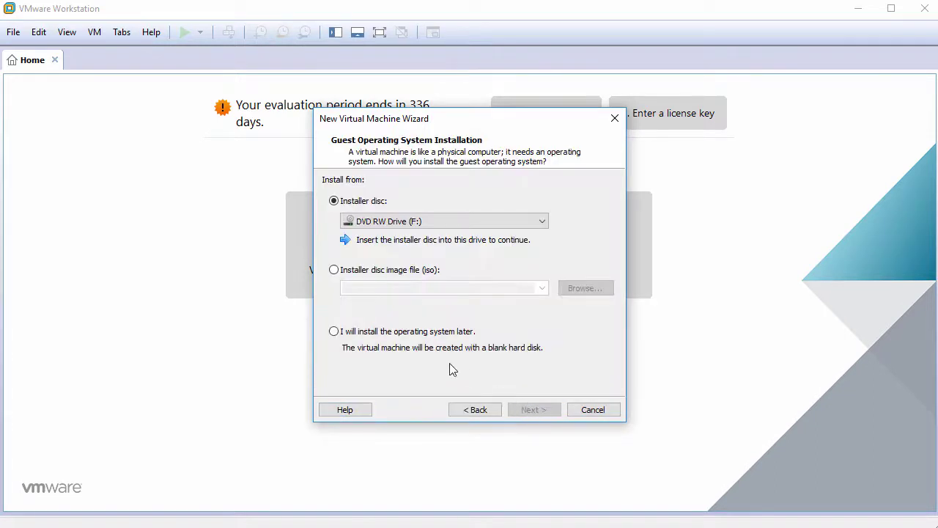
left_click(394, 335)
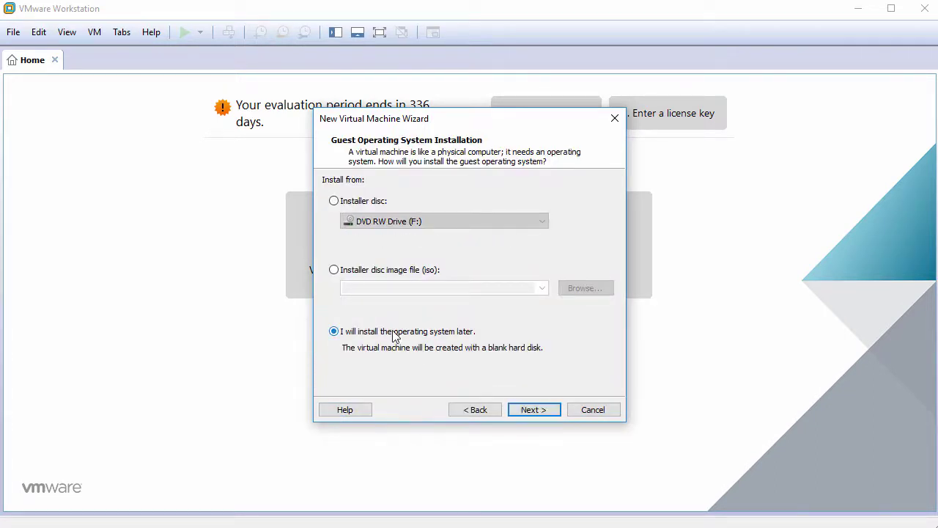
left_click(532, 411)
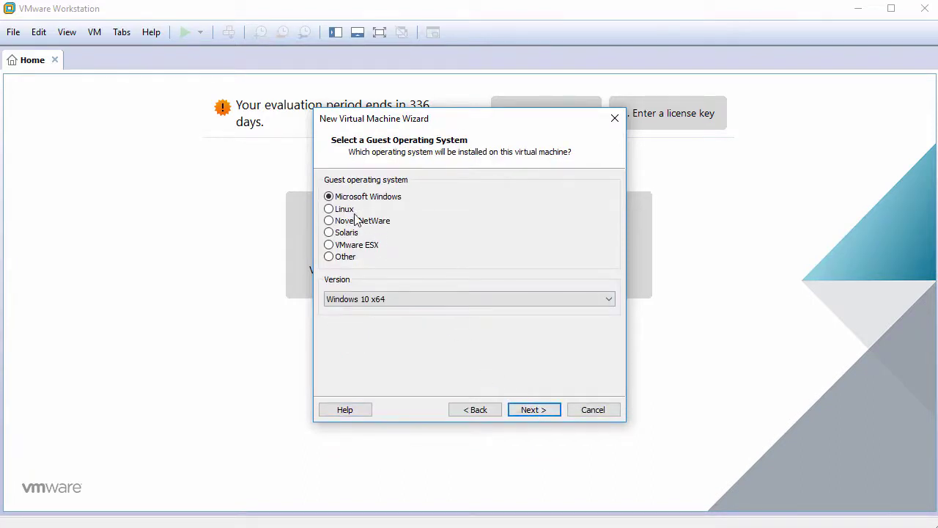
Step: Set the guest operating system to Linux, version Ubuntu 64-bit
left_click(352, 211)
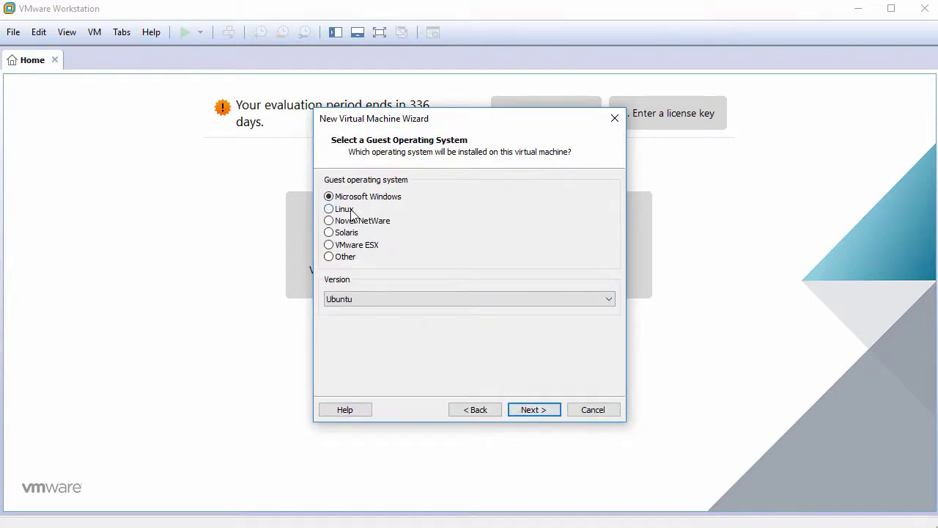
left_click(398, 296)
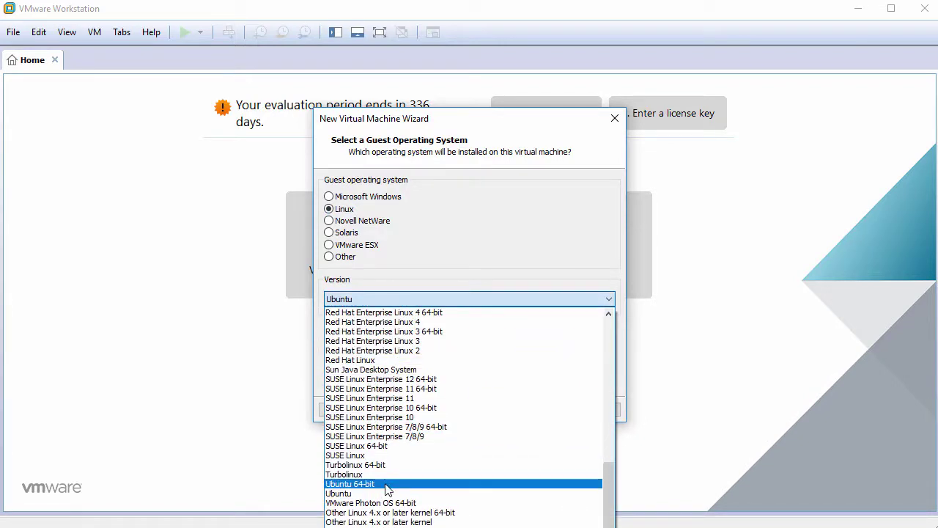
left_click(389, 483)
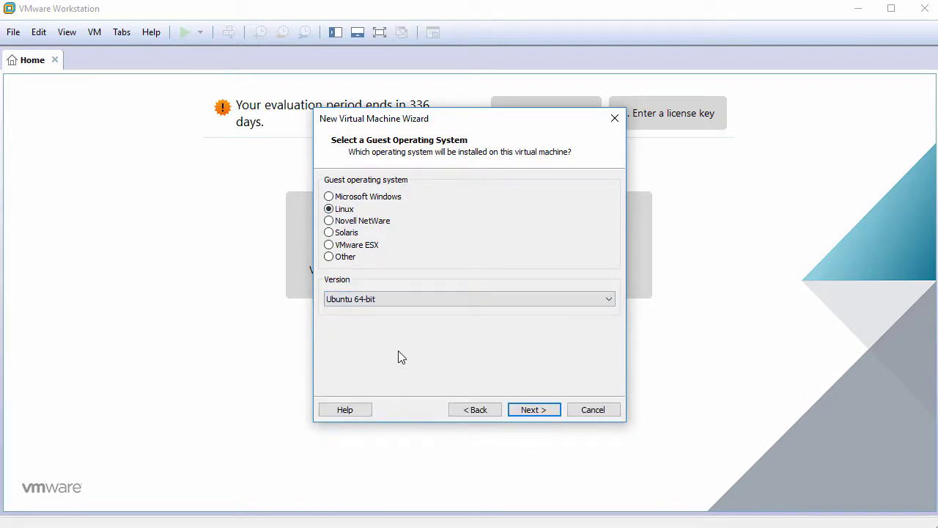
left_click(530, 409)
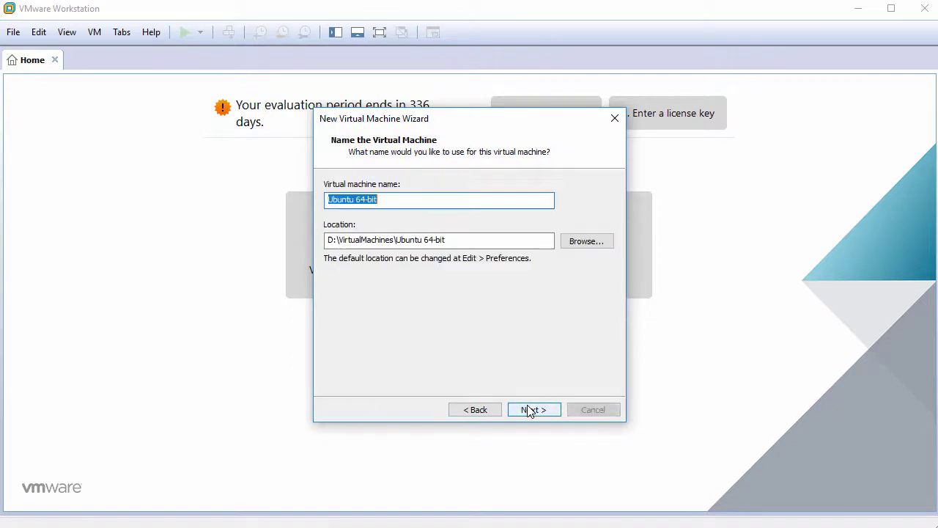
Step: Name the VM BlackLab11.5 and give it a 60 GB single-file virtual disk
type("Bl")
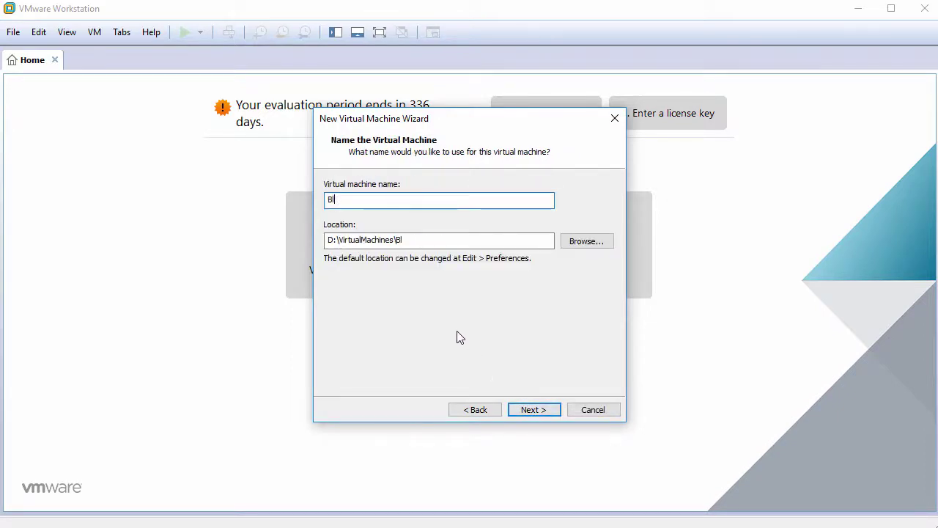
type("ackLab11.5")
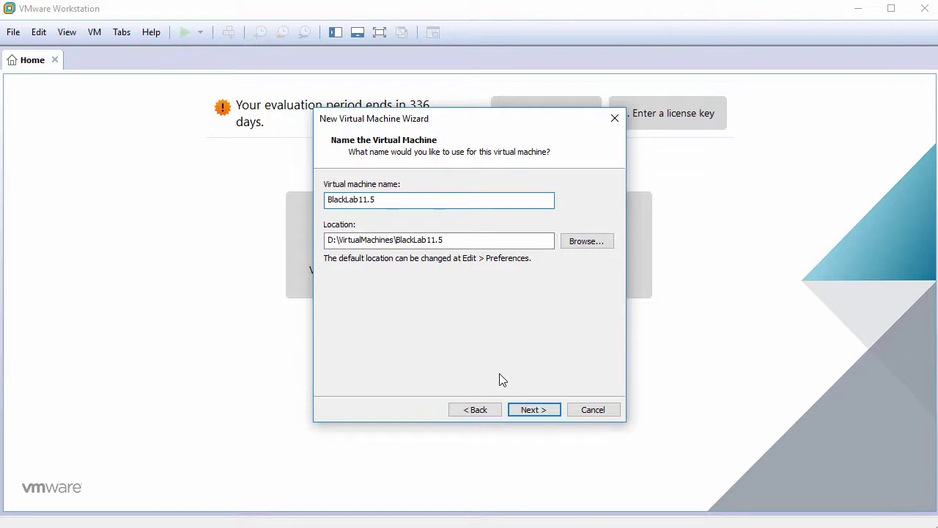
left_click(526, 409)
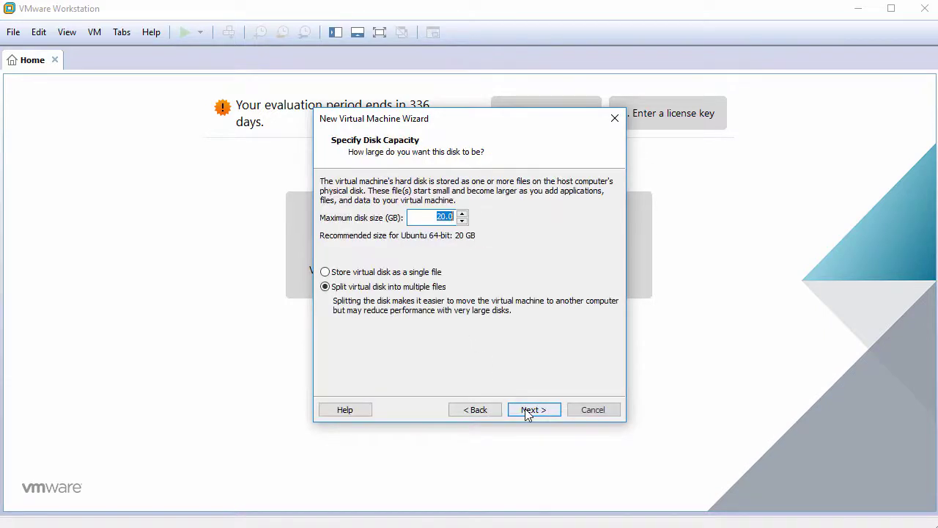
type("60")
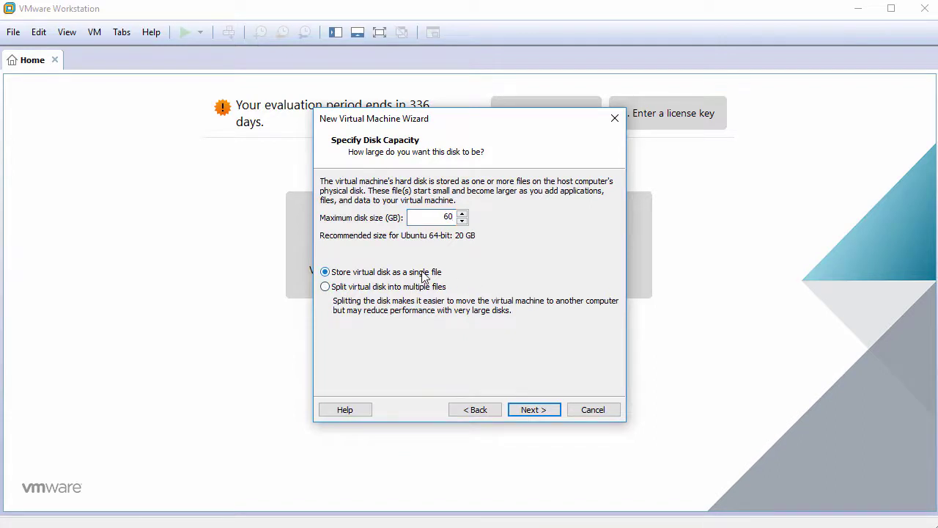
left_click(524, 406)
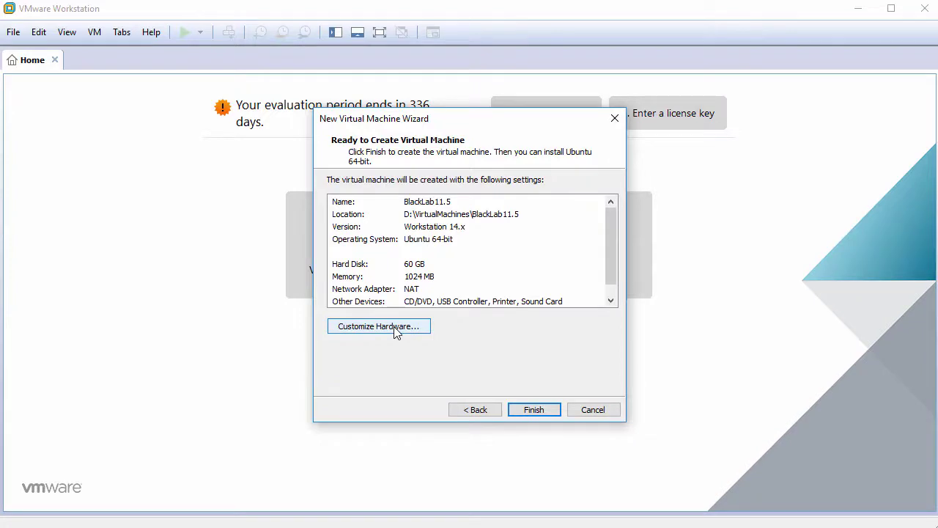
left_click(396, 330)
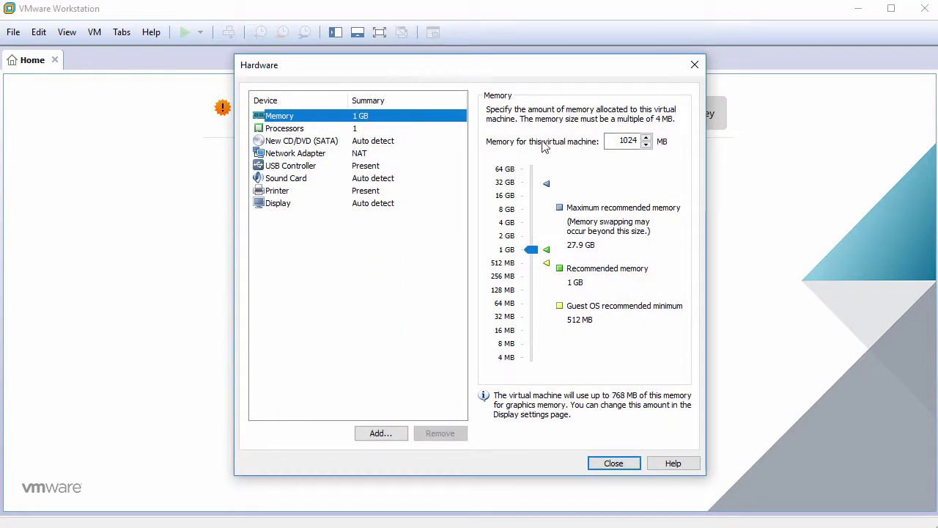
Step: Give the VM 2048 MB of memory and 2 cores per processor
double_click(613, 140)
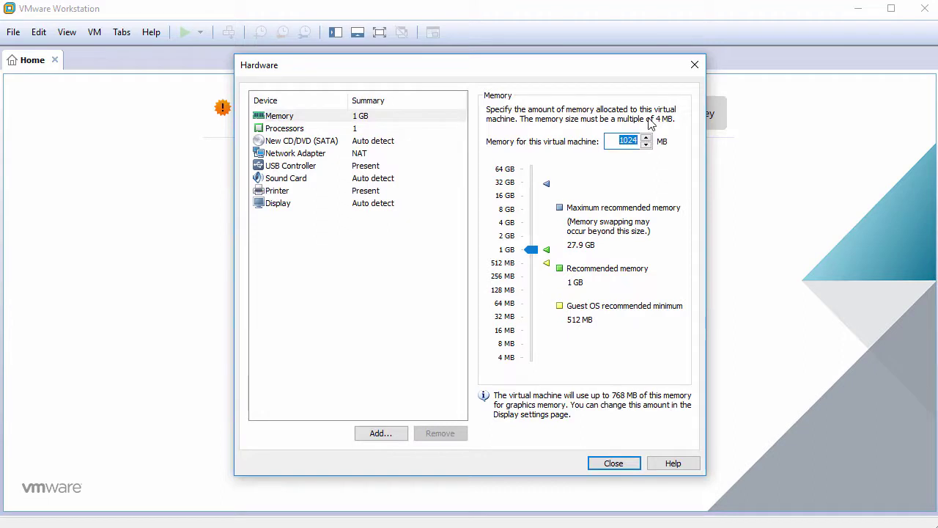
type("2048")
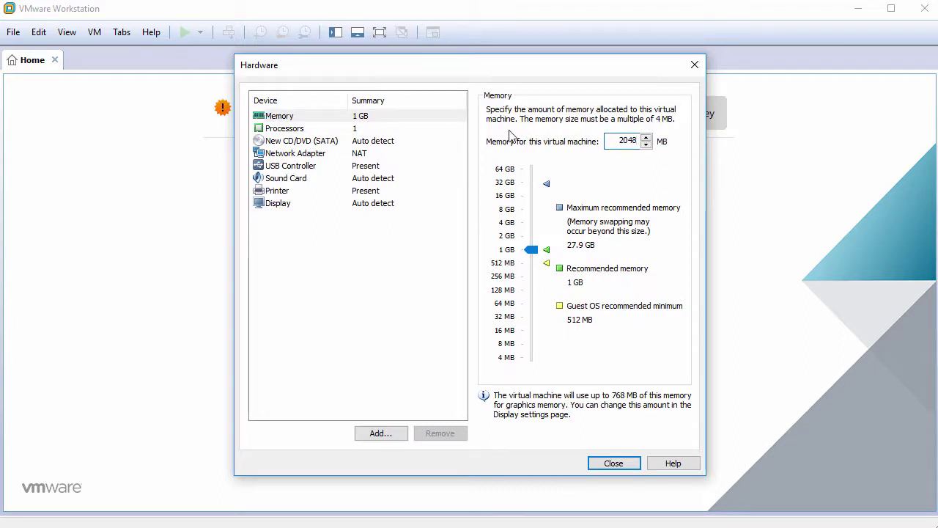
left_click(381, 129)
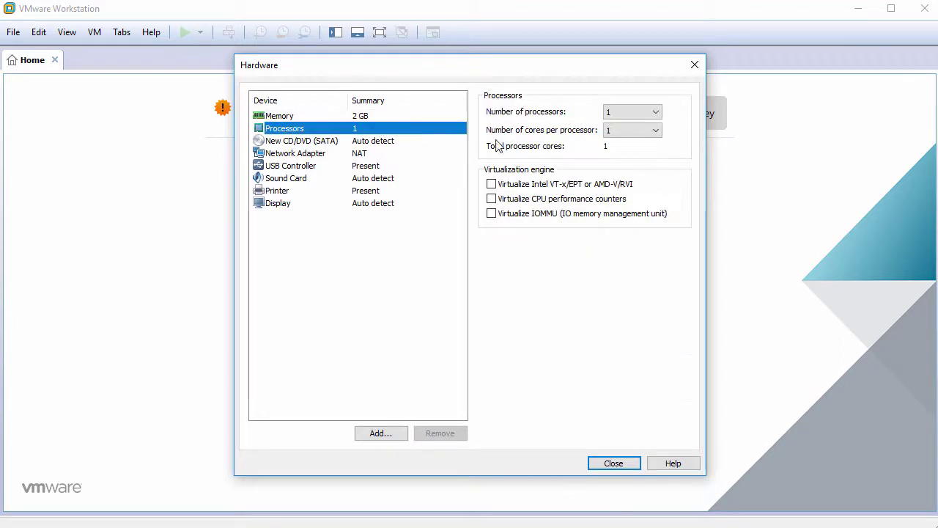
left_click(627, 133)
left_click(624, 153)
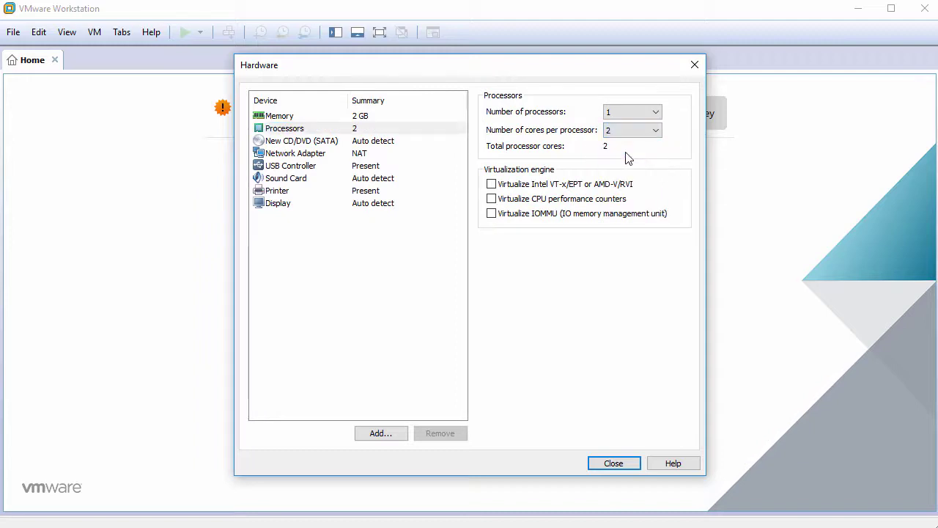
Step: Point the CD/DVD drive at the bll-115-x64.iso image file
left_click(384, 143)
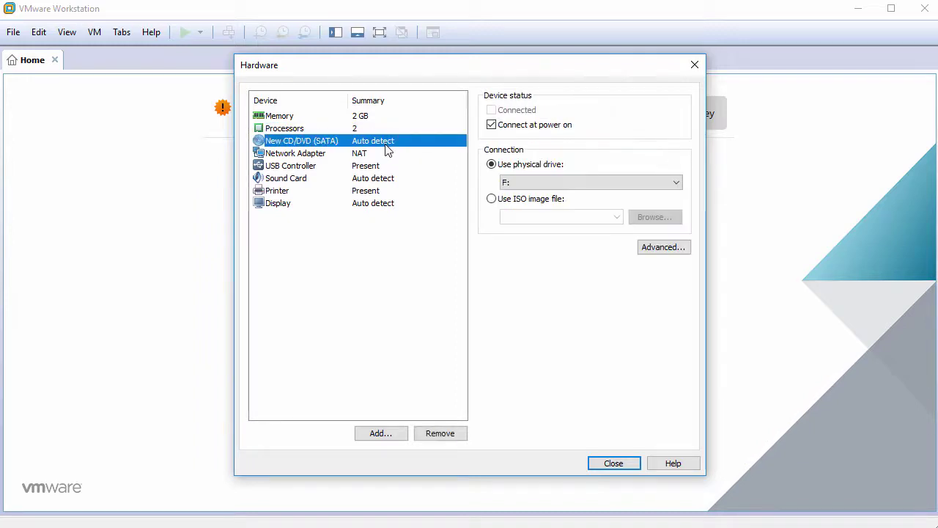
left_click(492, 200)
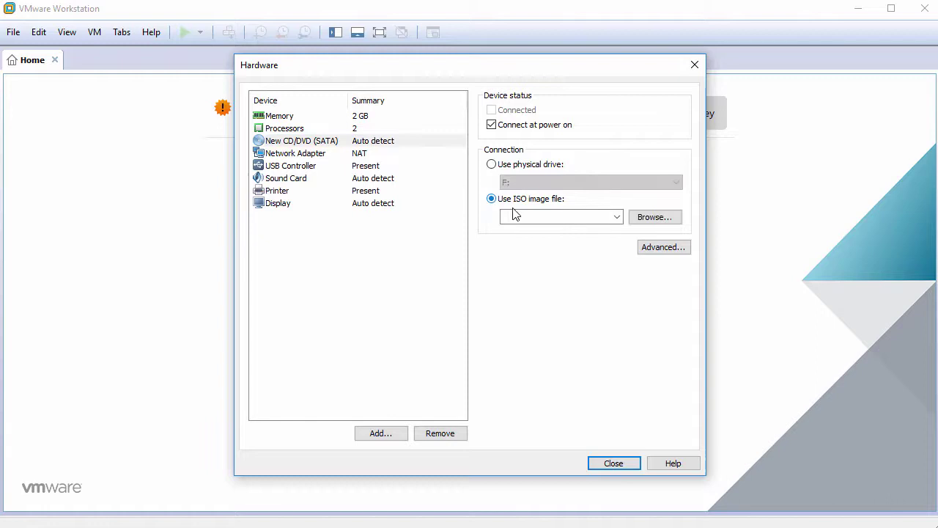
left_click(647, 220)
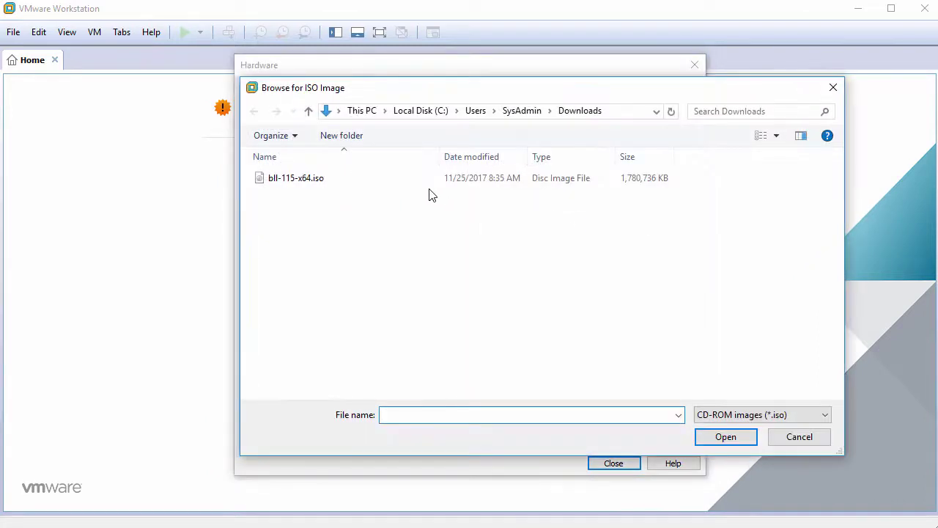
left_click(397, 183)
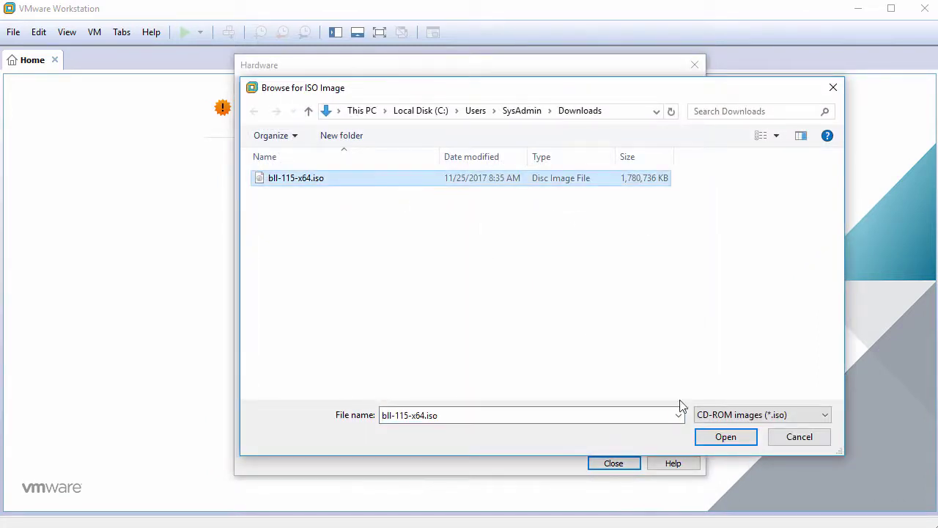
left_click(714, 436)
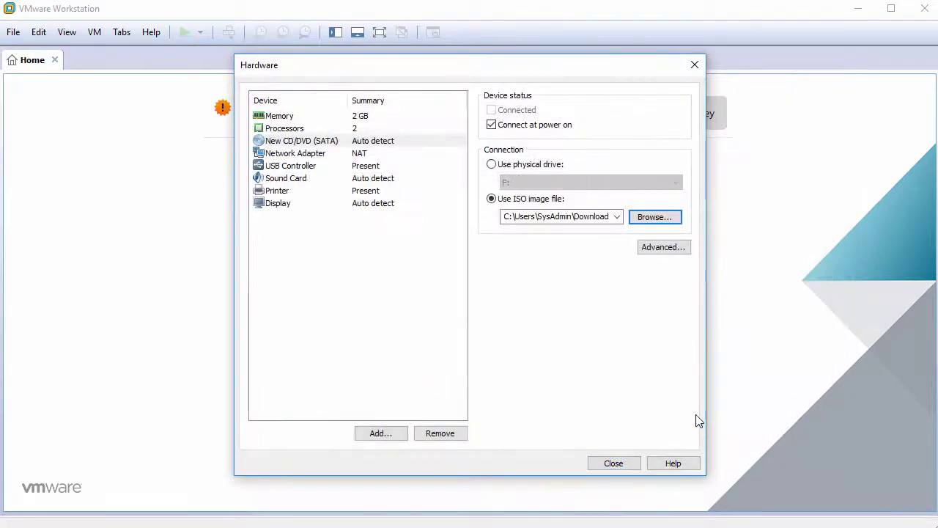
Step: Remove the USB controller, sound card and printer from the VM hardware
left_click(292, 167)
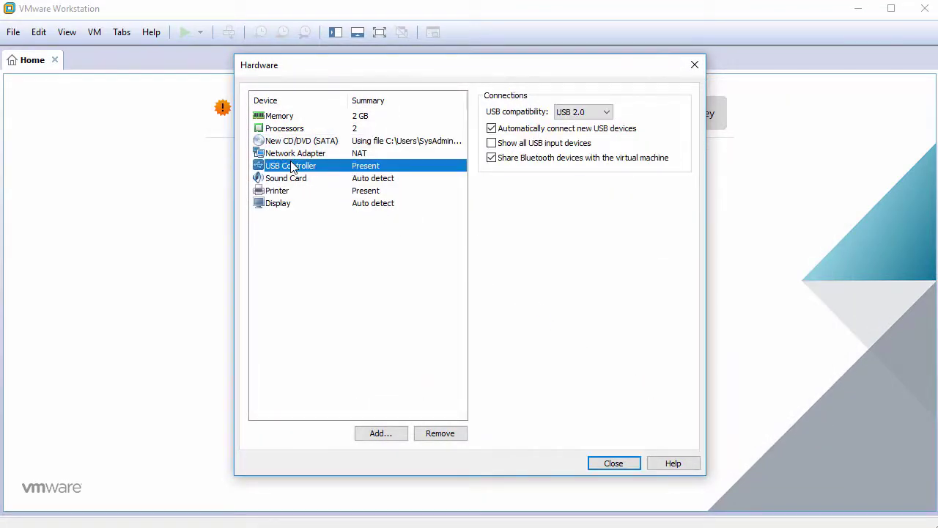
left_click(440, 433)
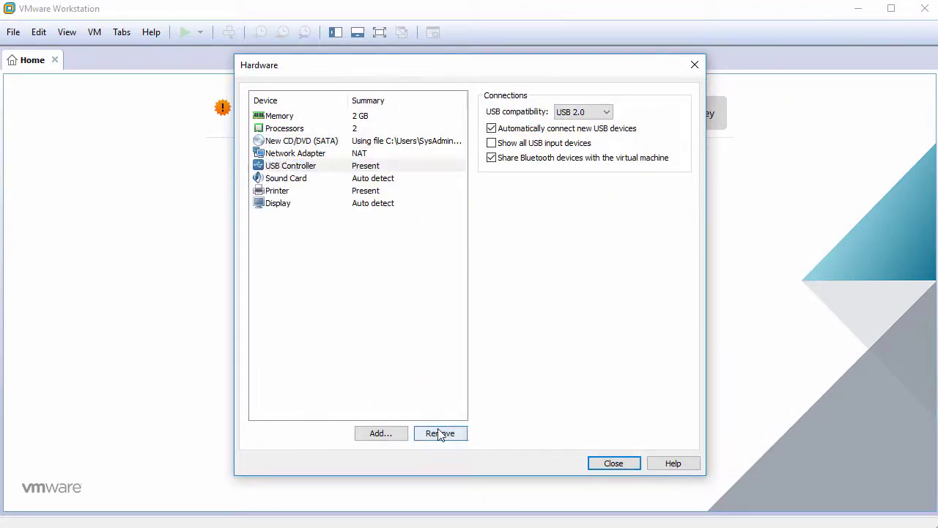
left_click(440, 433)
left_click(439, 433)
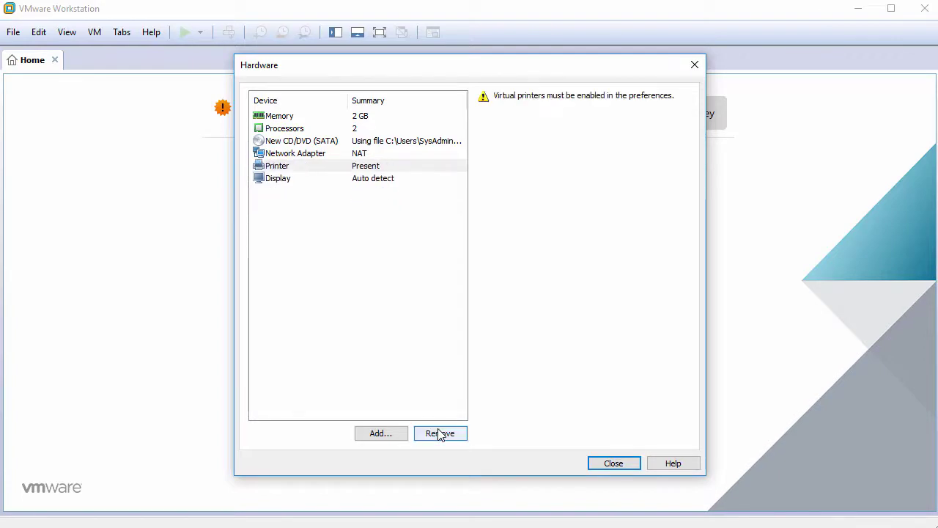
left_click(439, 433)
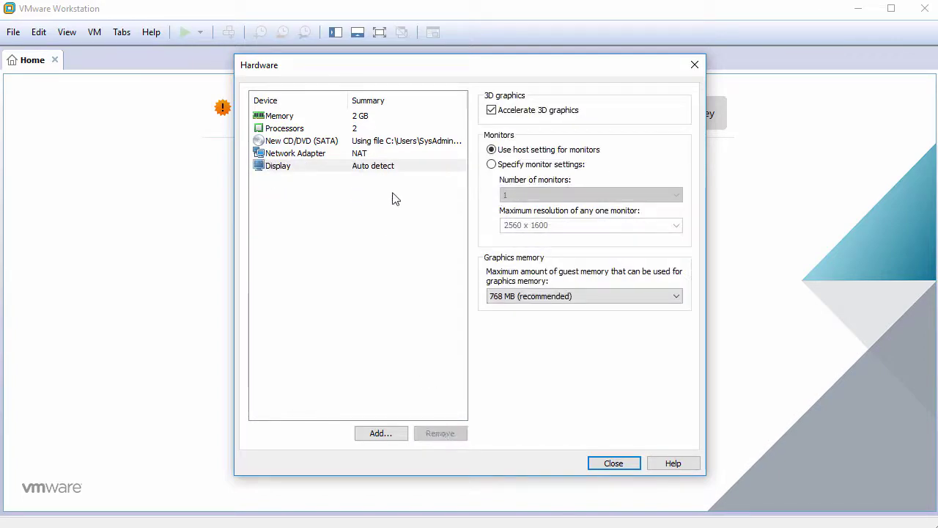
Step: Turn off 3D graphics acceleration for the display and create the VM
left_click(393, 167)
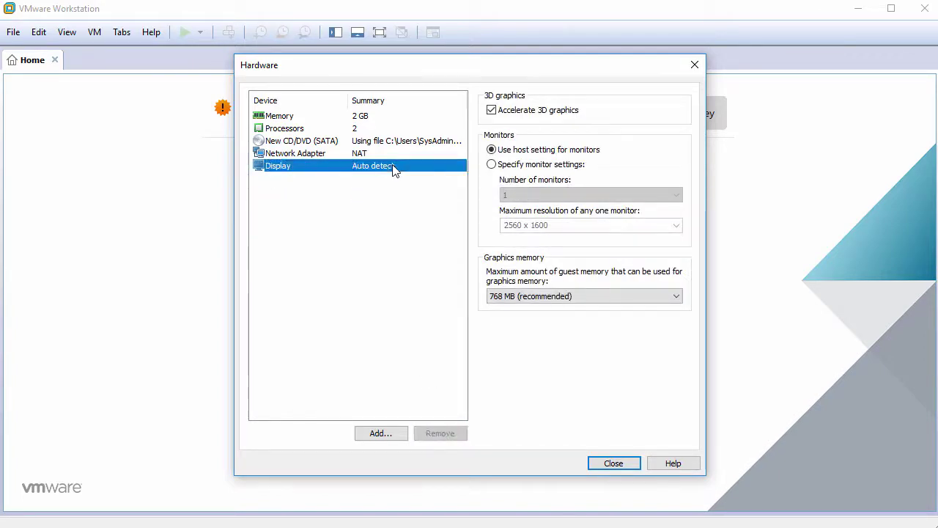
left_click(491, 109)
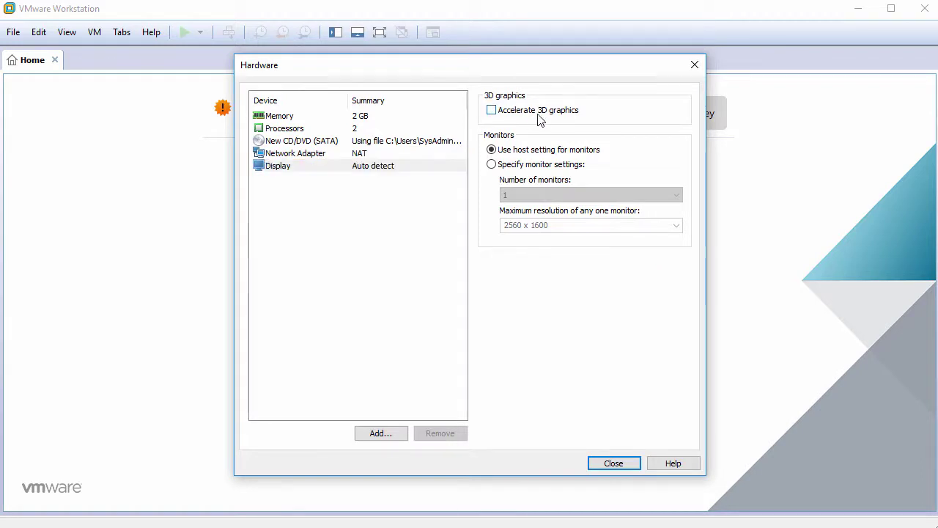
left_click(612, 463)
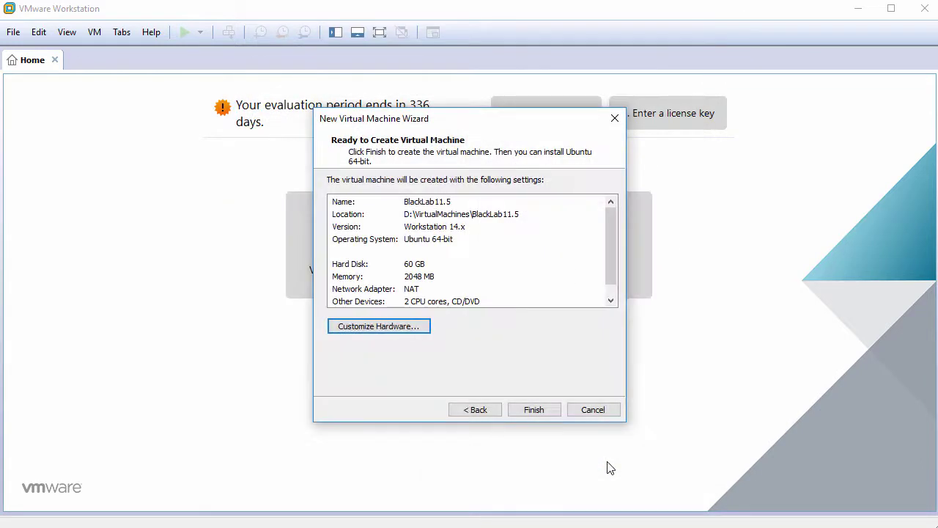
left_click(535, 413)
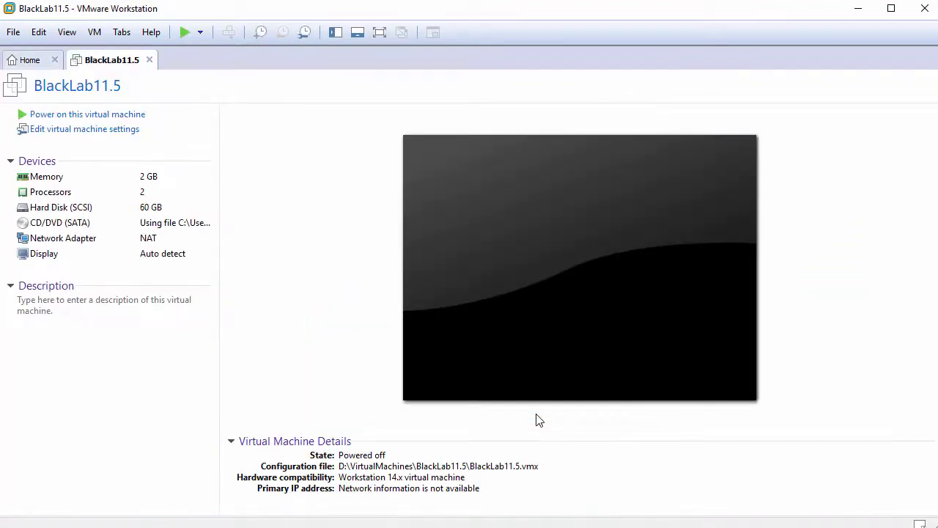
Step: Power on BlackLab11.5, switch it to full screen and boot the live system
left_click(104, 116)
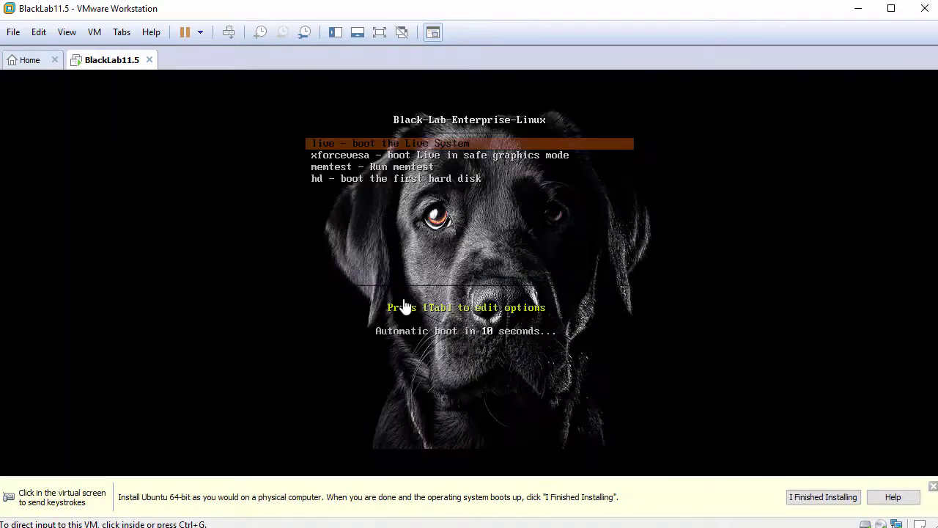
left_click(932, 486)
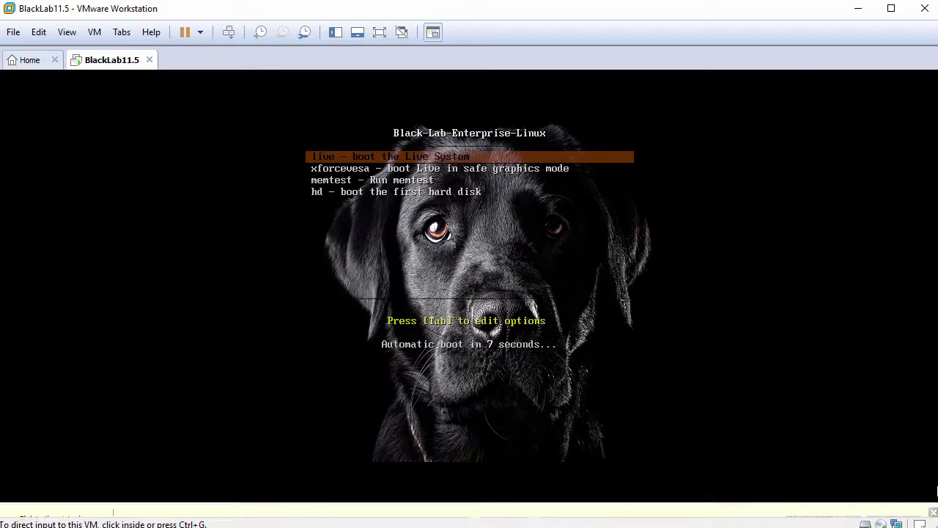
left_click(584, 385)
key("ctrl+alt+Return")
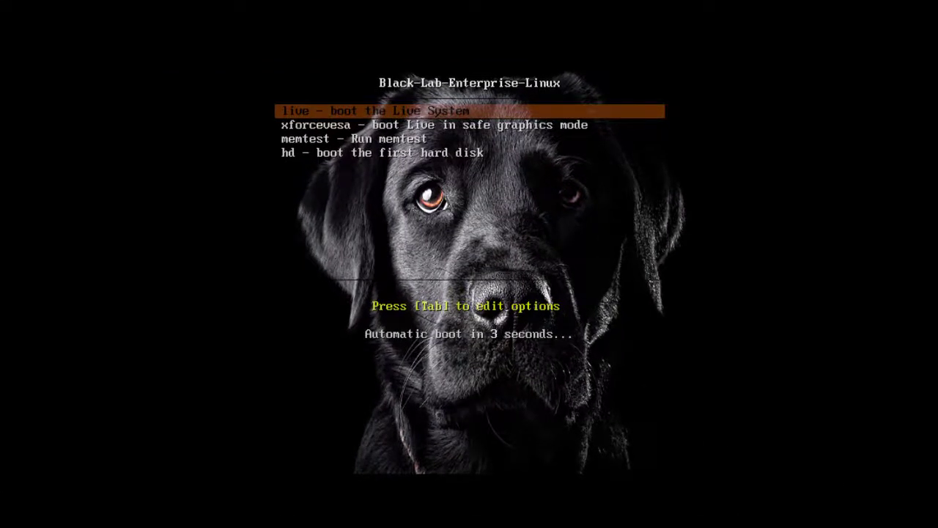
key("Return")
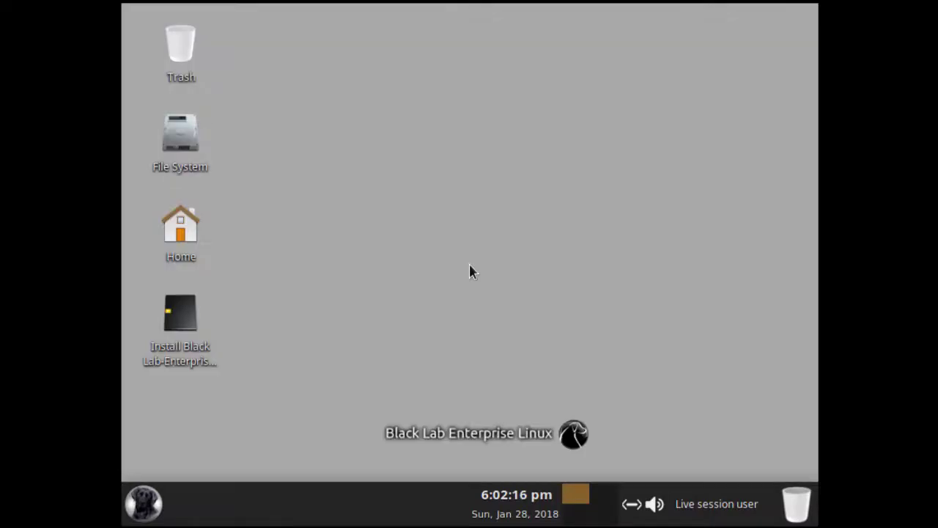
Step: Launch the Black Lab installer and continue in English past the updates options
double_click(186, 314)
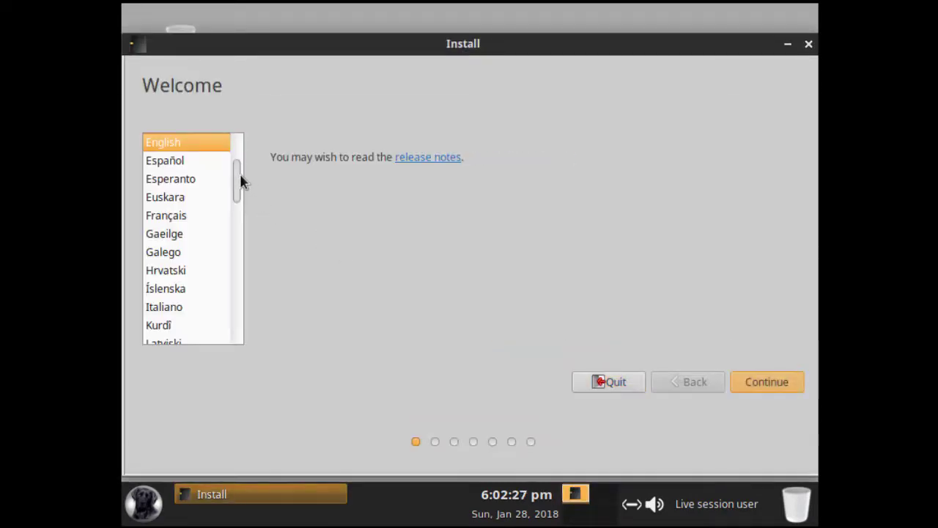
scroll(239, 183, "down", 3)
left_click_drag(236, 185, 236, 169)
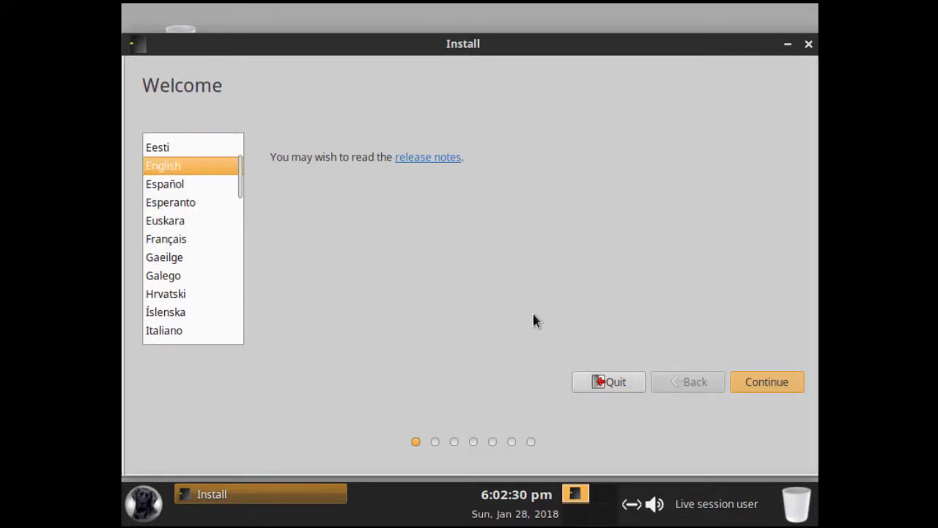
left_click(765, 386)
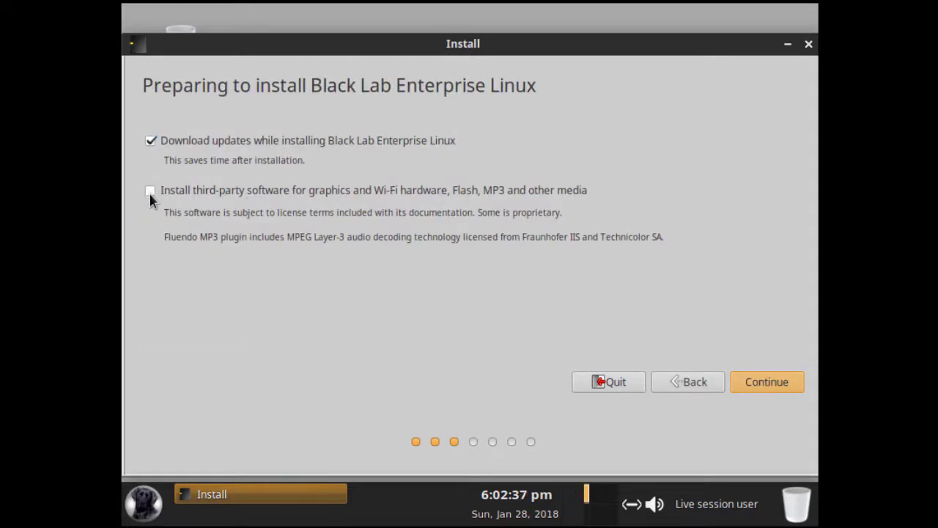
left_click(761, 386)
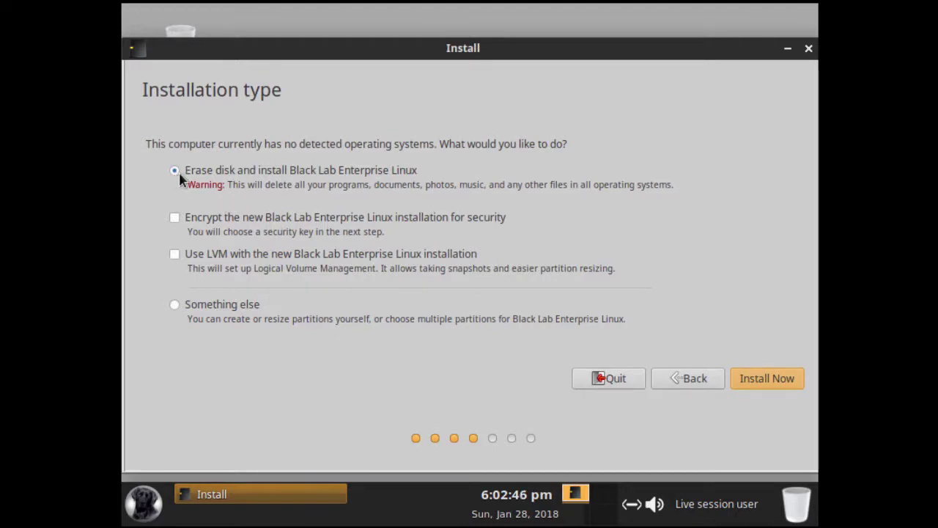
Step: Confirm the disk changes, pick the Eastern time zone and accept English (US) keyboard
left_click(750, 379)
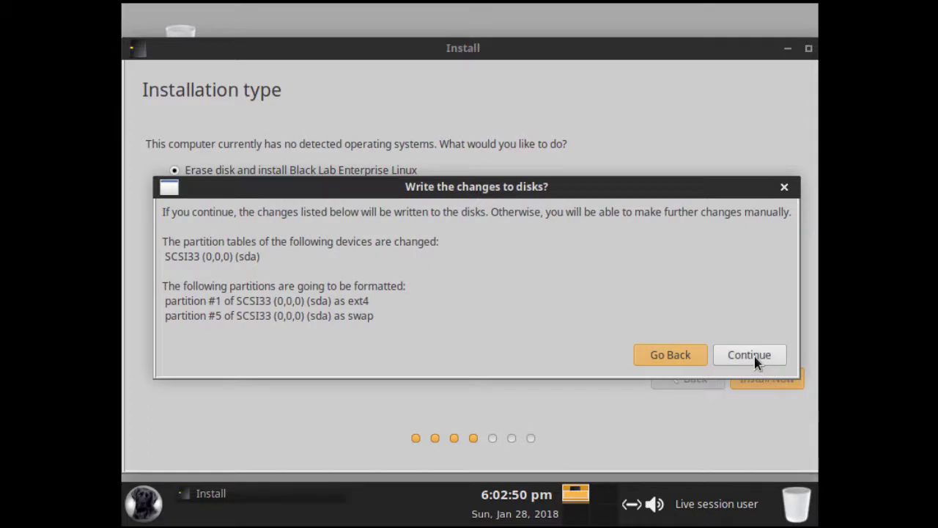
left_click(749, 354)
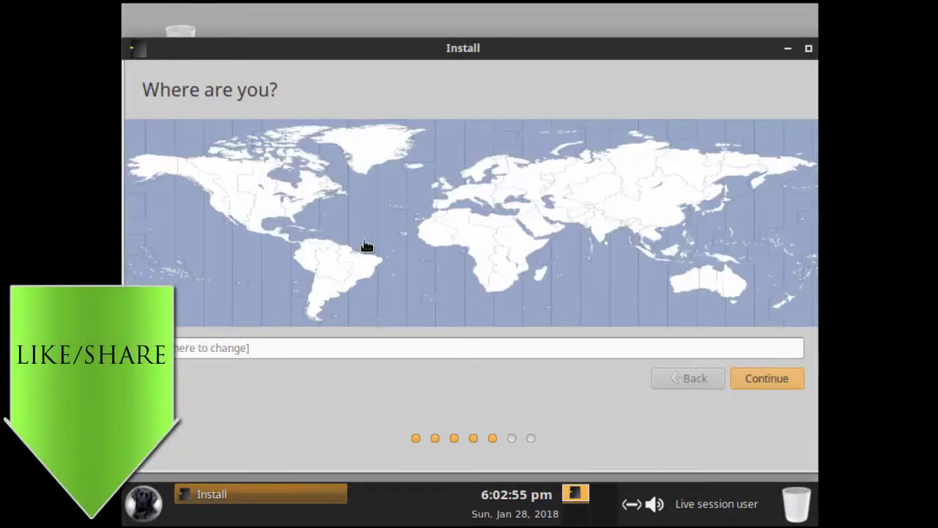
left_click(297, 210)
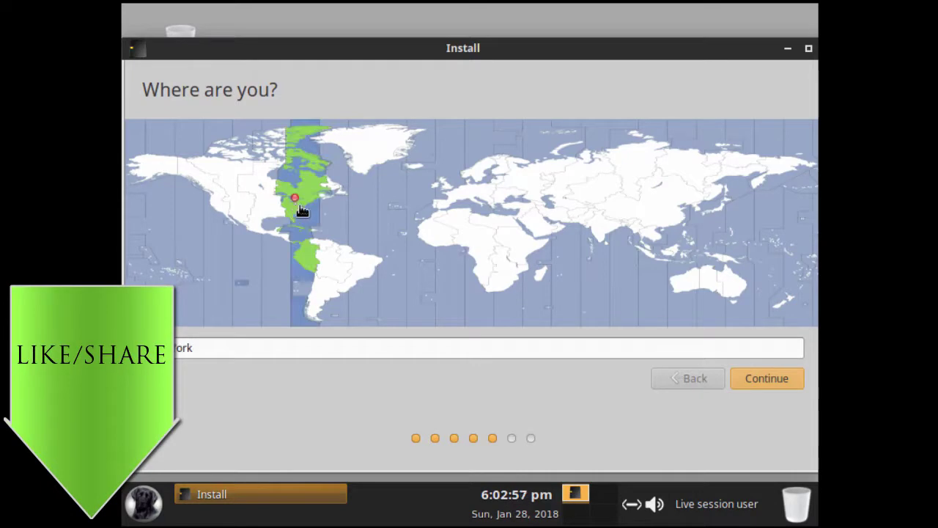
left_click(755, 373)
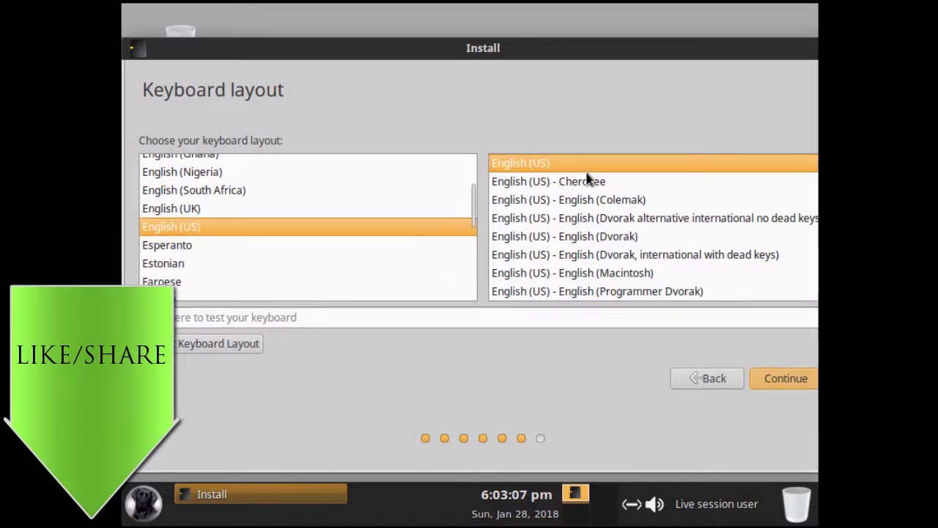
left_click(768, 372)
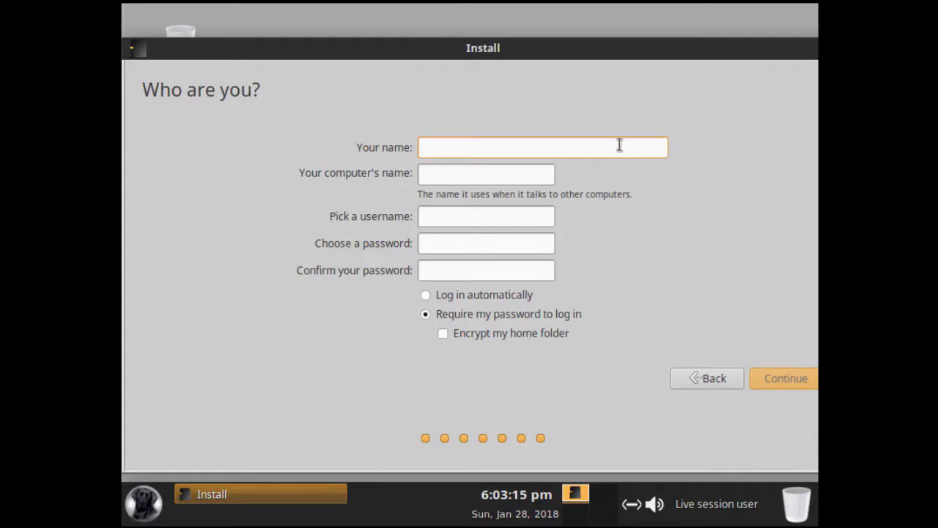
Step: Enter the user's full name, computer name blacklab2018 and password, then submit
type("John Smith")
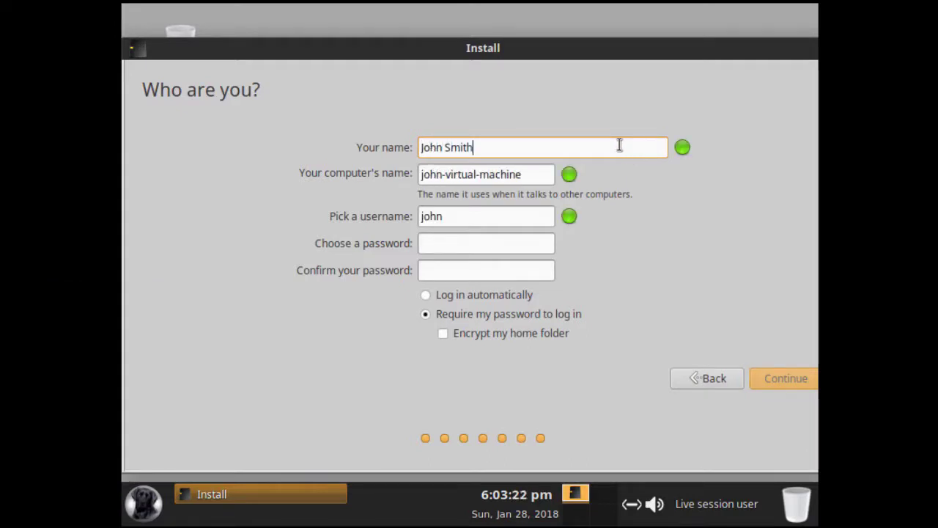
key("Tab")
type("bl")
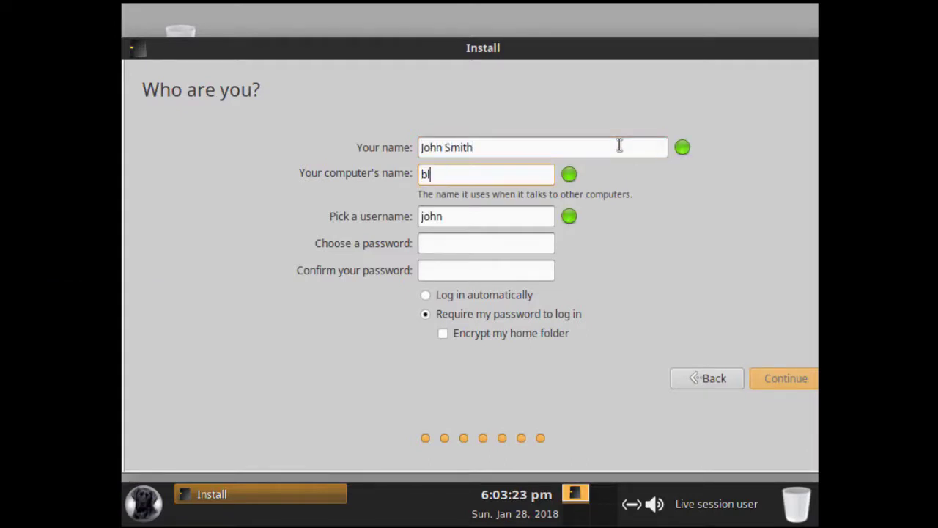
type("acklab2018")
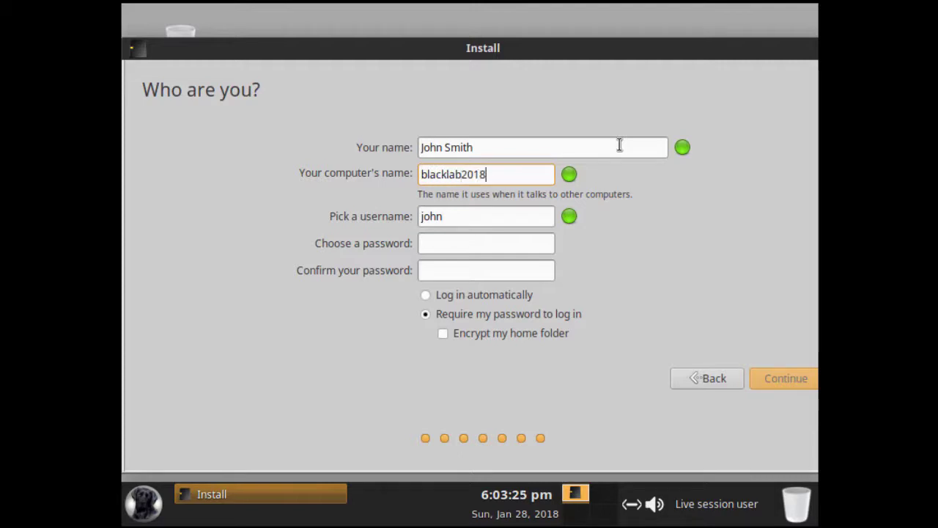
key("Tab")
key("Tab")
type("•••••••••••")
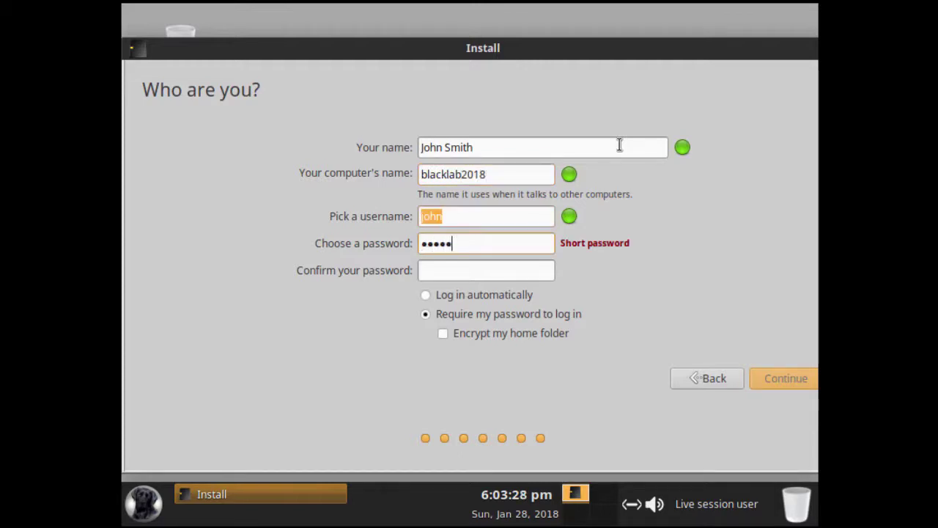
key("Tab")
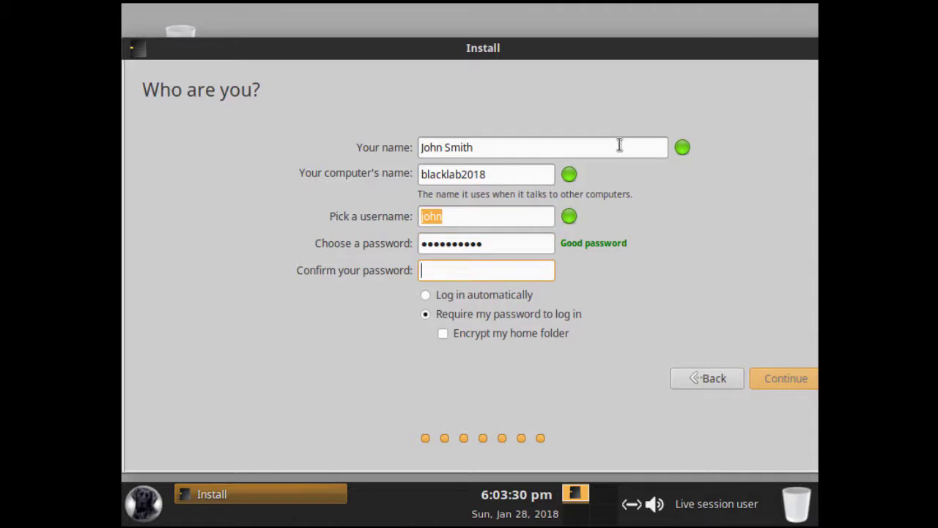
type("•••••••••••")
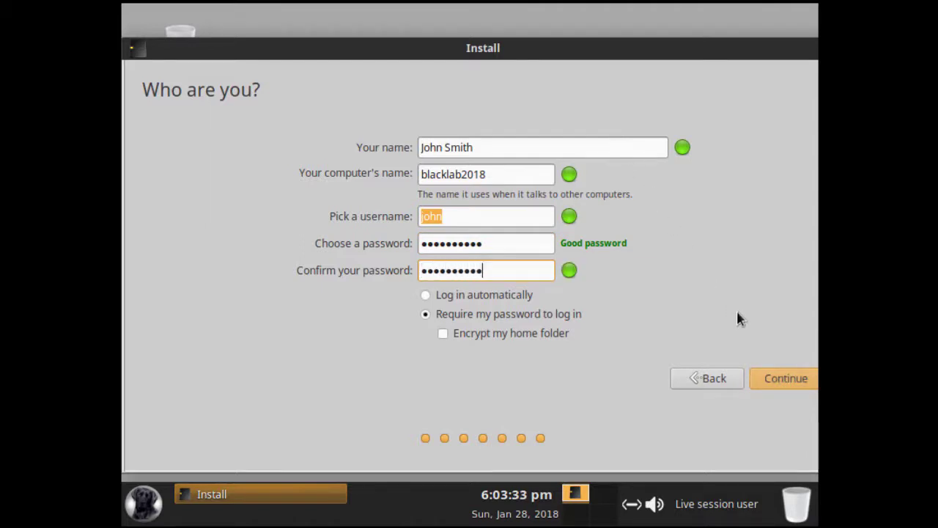
left_click(769, 379)
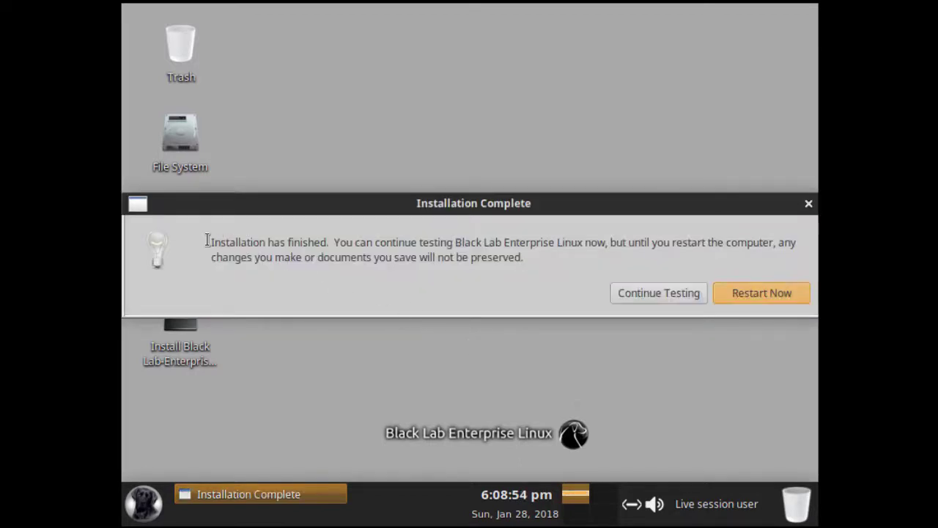
Step: Restart after installation and boot the Black-Lab-Enterprise-Linux entry from the disk
left_click_drag(212, 241, 332, 242)
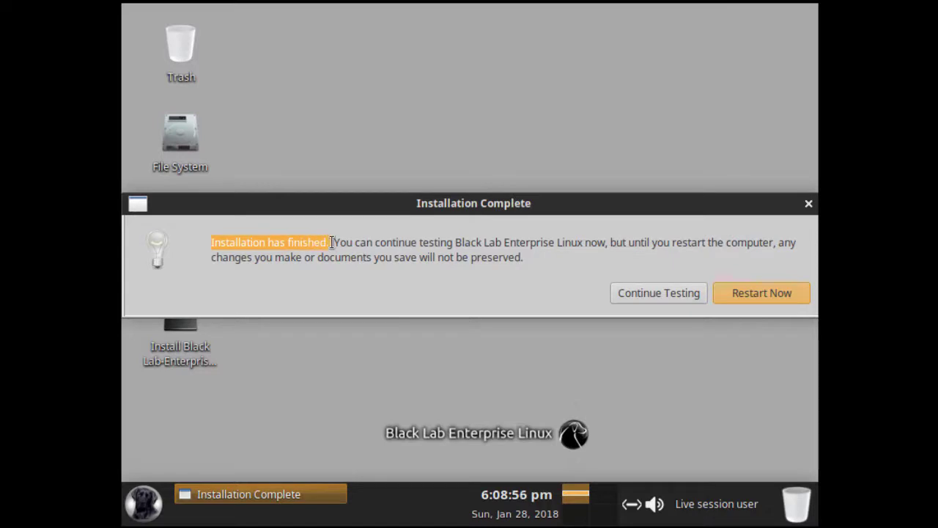
left_click(736, 299)
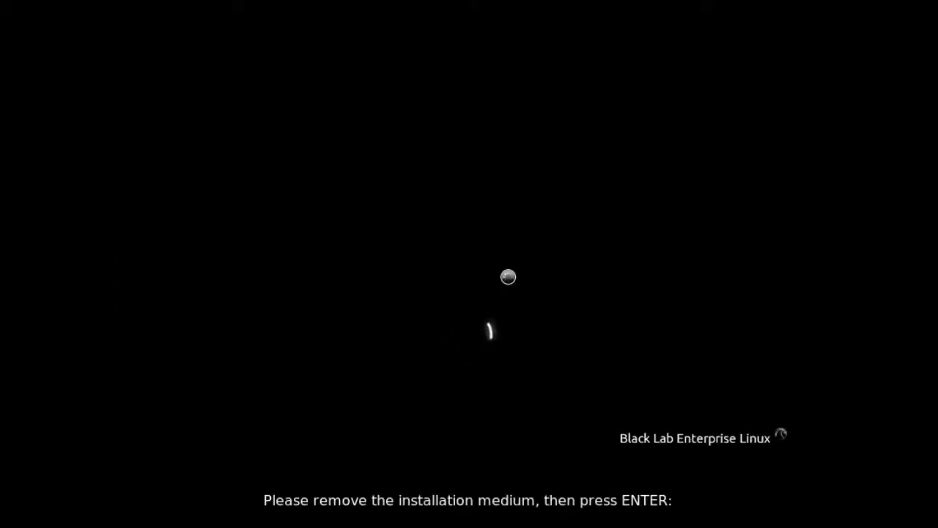
key("Return")
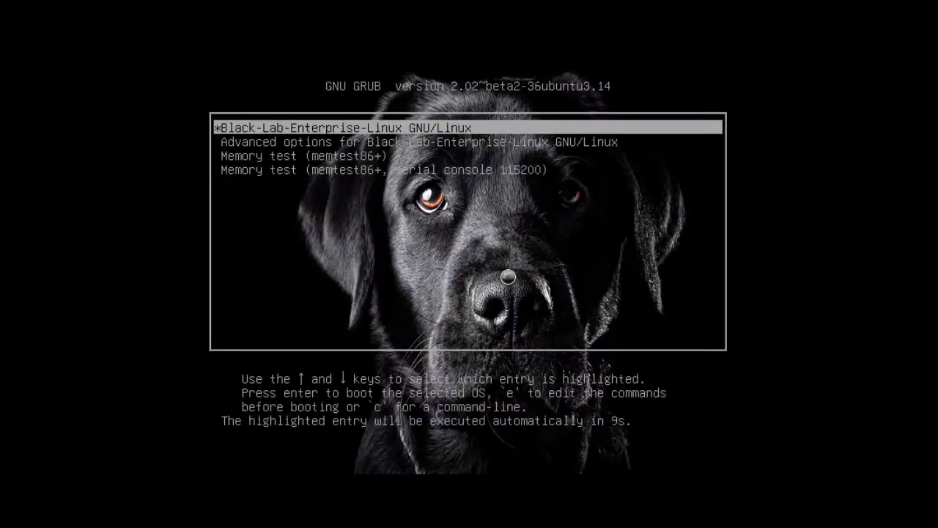
key("Return")
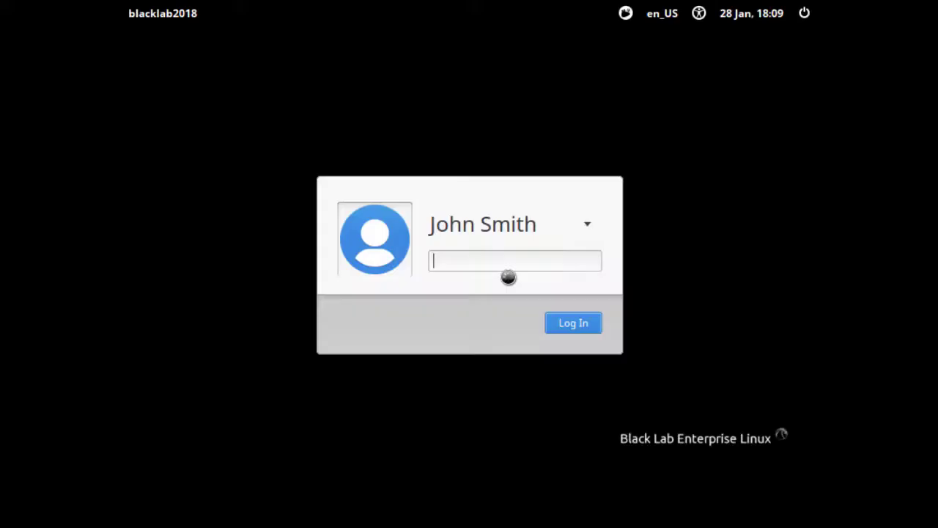
Step: Log in with the account password and close the language support notice
type("•••••")
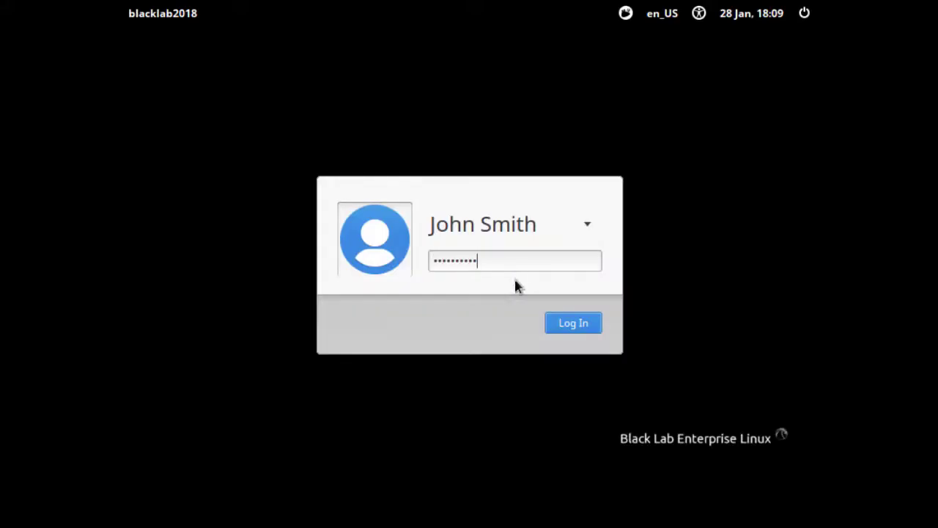
left_click(576, 325)
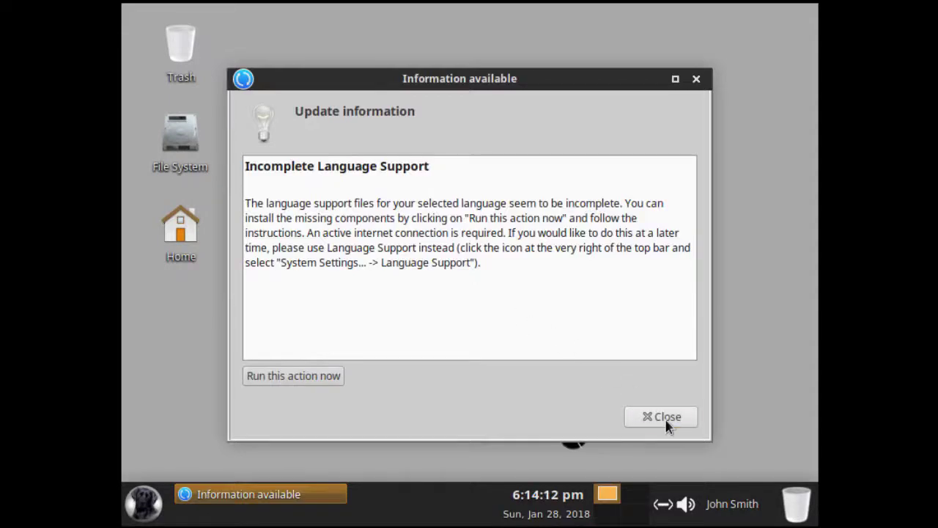
left_click(665, 418)
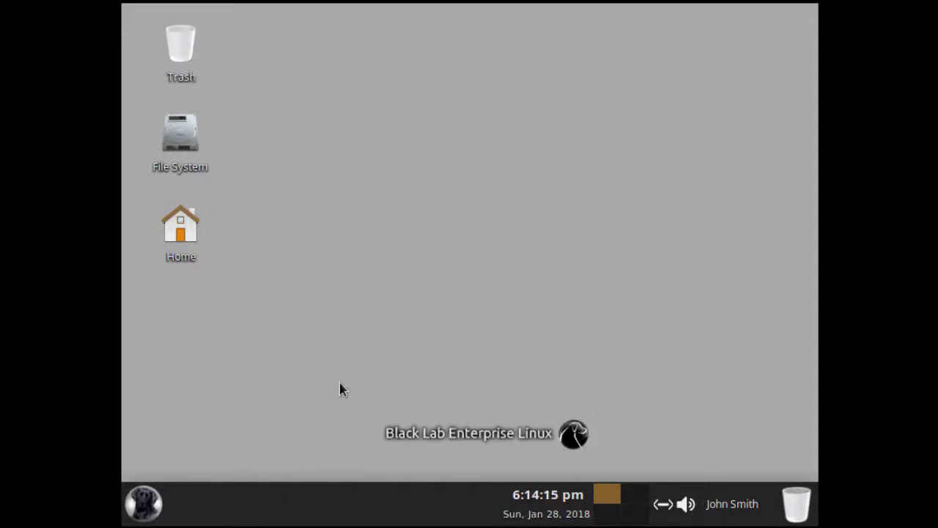
Step: Browse the applications menu categories, then close the menu
left_click(151, 501)
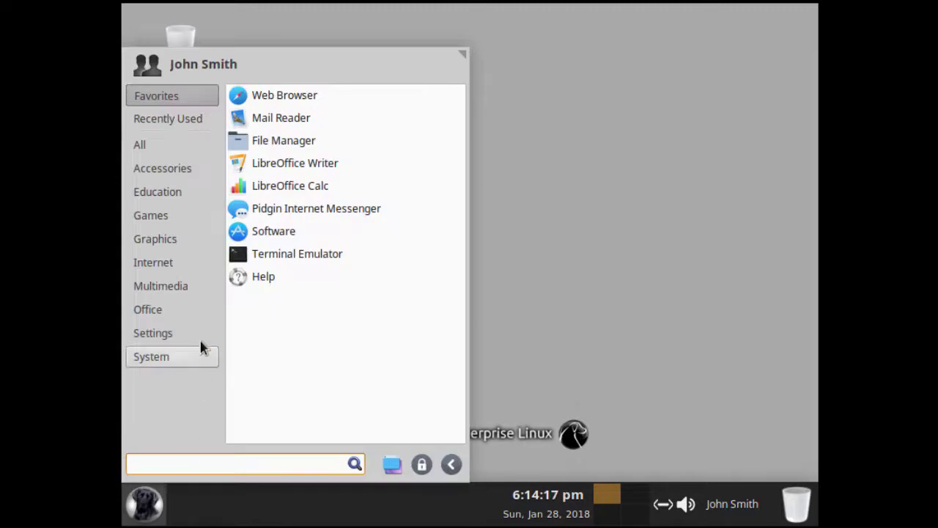
left_click(202, 287)
left_click(516, 289)
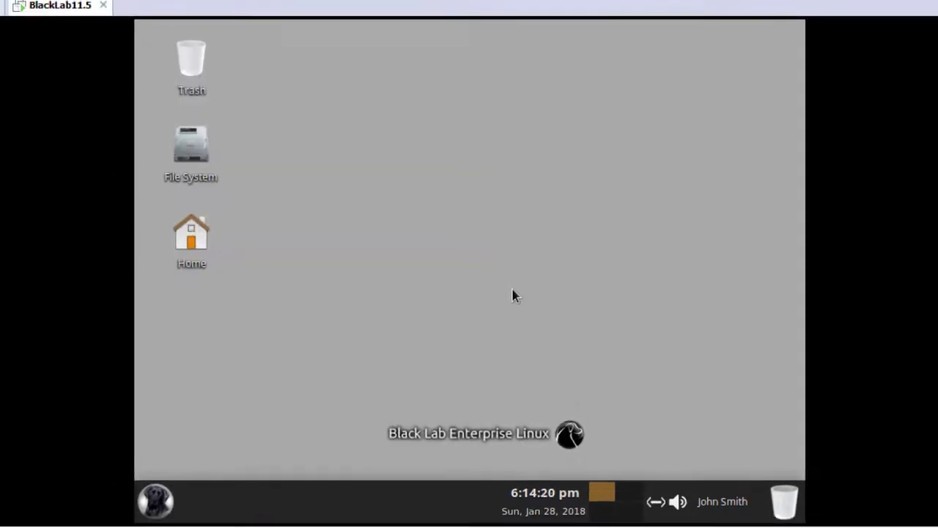
Step: Open a terminal in the guest's Desktop folder from the desktop context menu
left_click(67, 33)
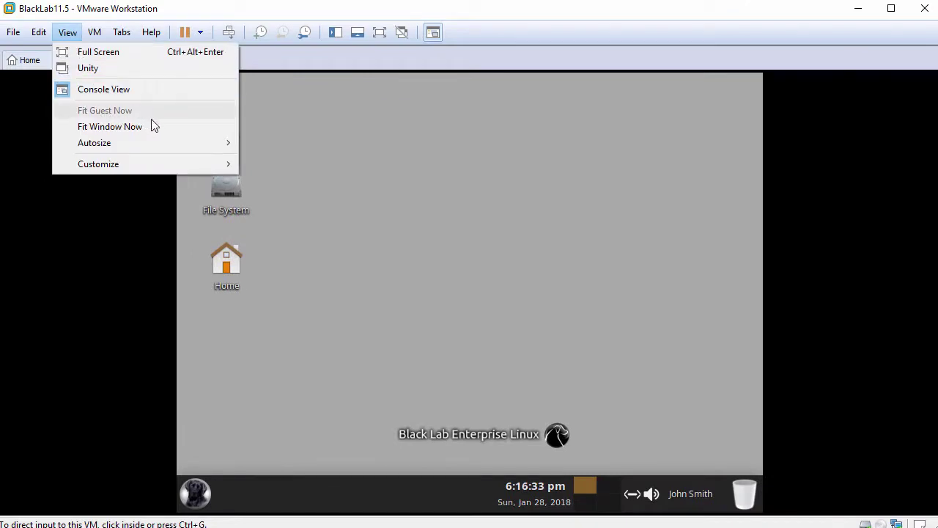
left_click(346, 200)
right_click(403, 193)
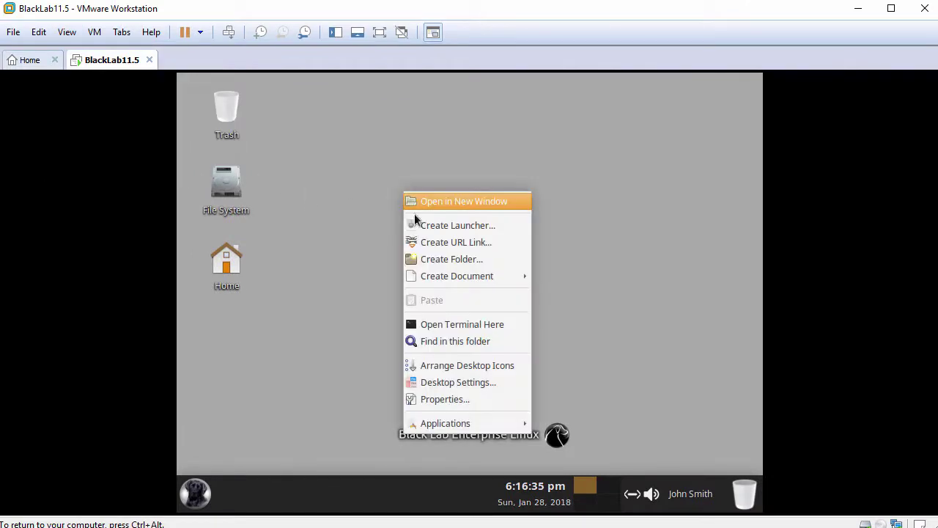
left_click(455, 324)
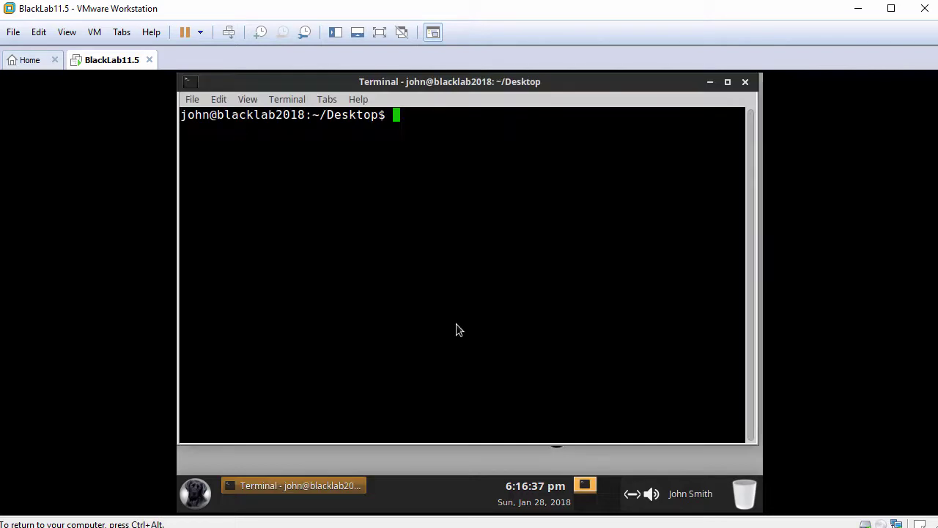
Step: Switch to a root shell with sudo bash and cd, confirming with whoami
key("Return")
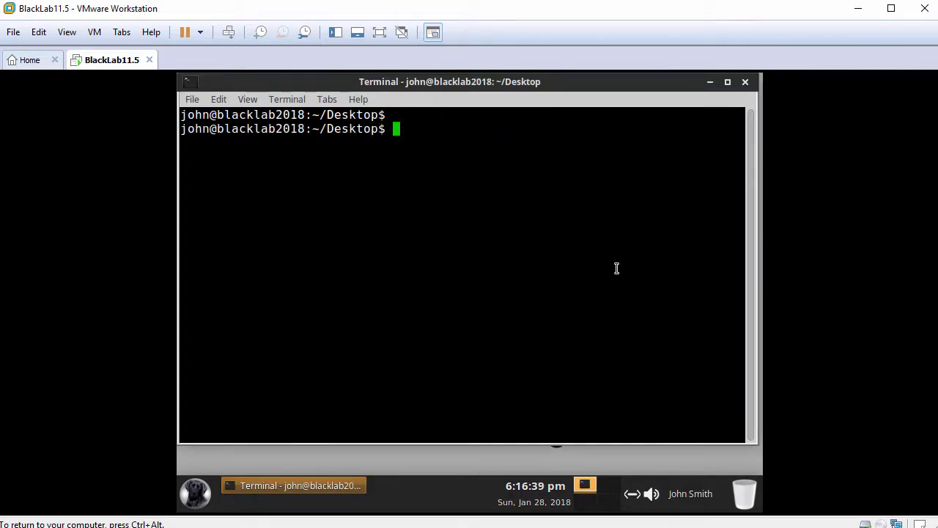
type("whoami")
key("Return")
type("sudo bash")
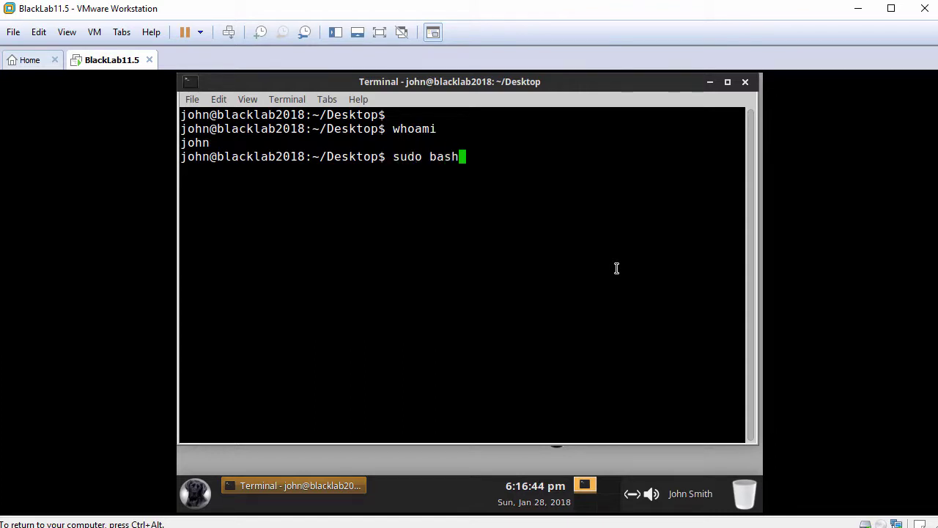
key("Return")
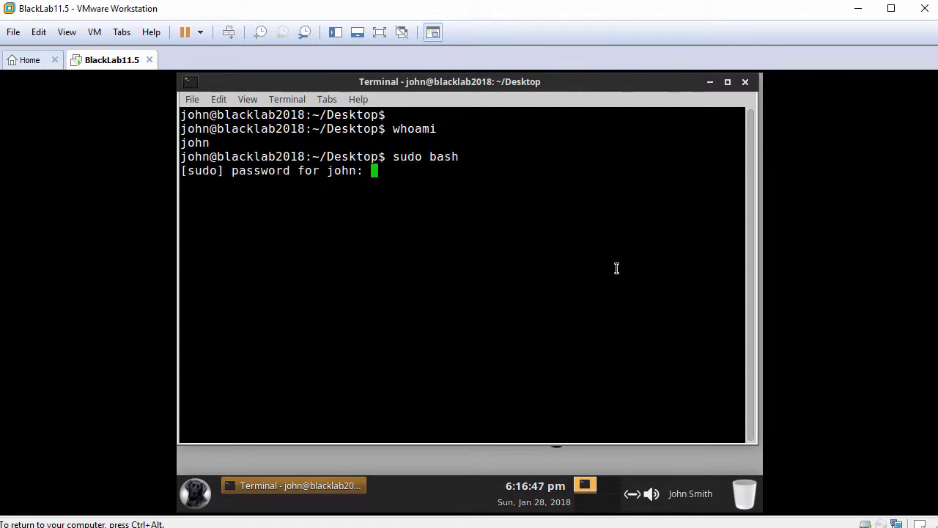
key("Return")
type("cd")
key("Return")
key("Return")
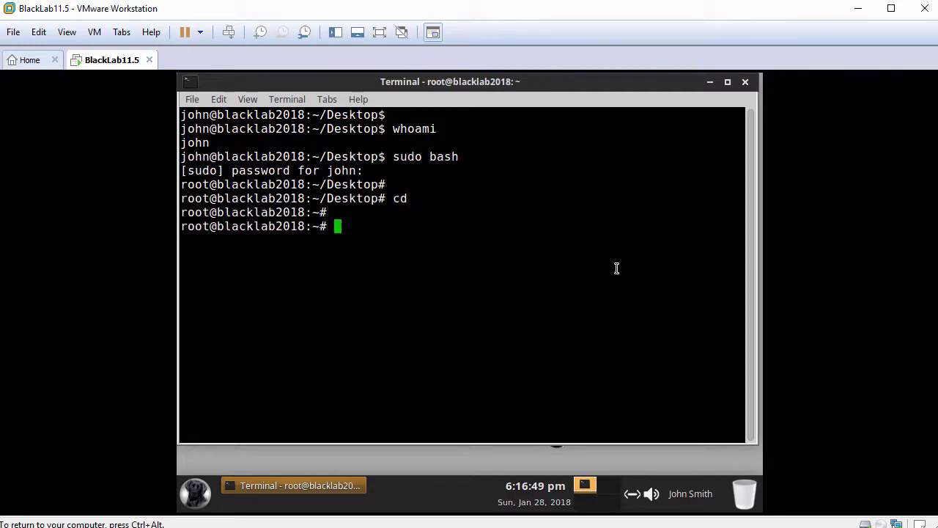
type("whoami")
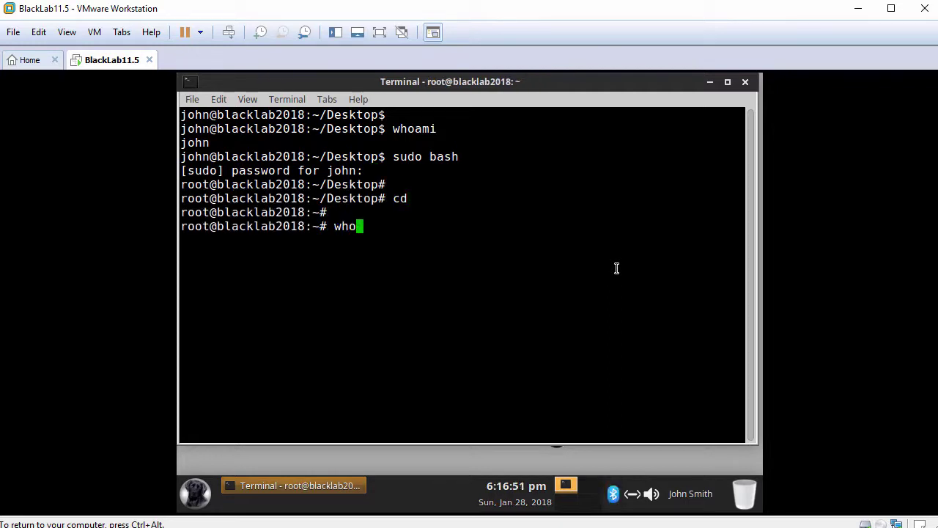
key("Return")
key("Return")
type("ping -c ")
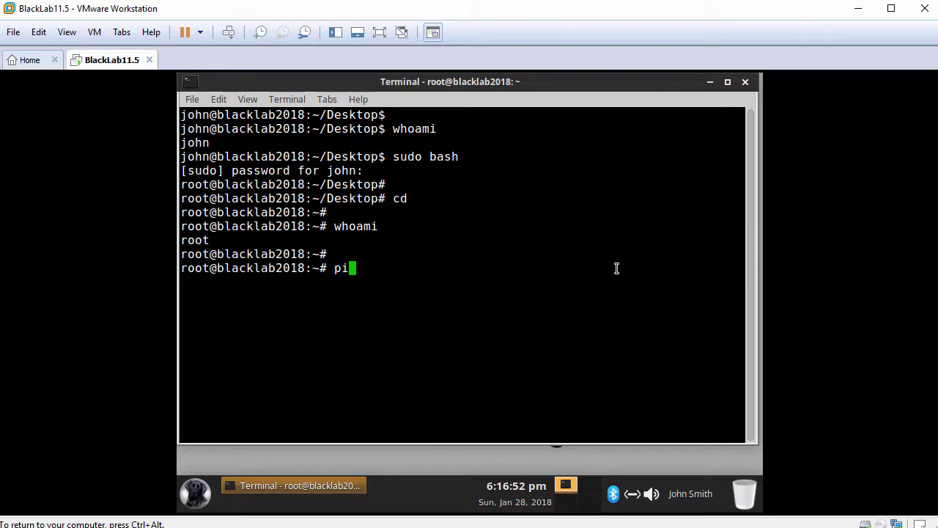
type("3 www")
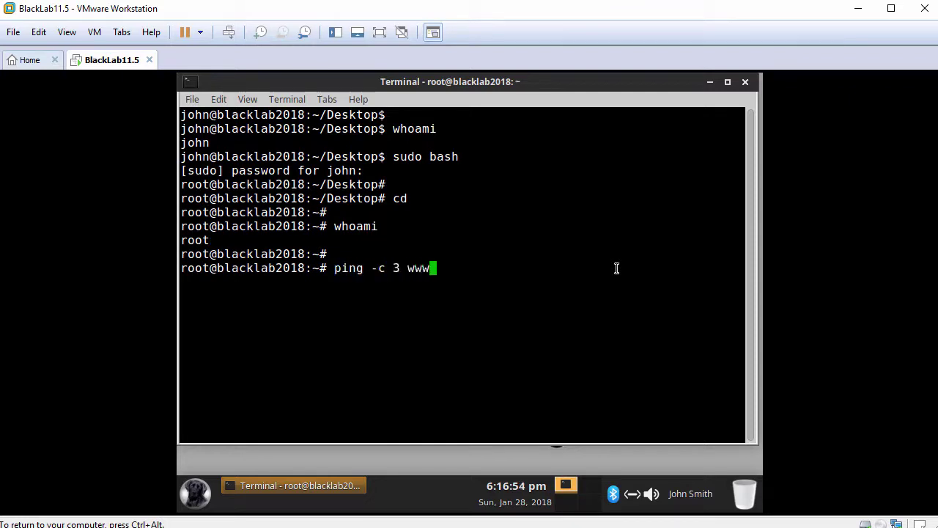
type(".google.com")
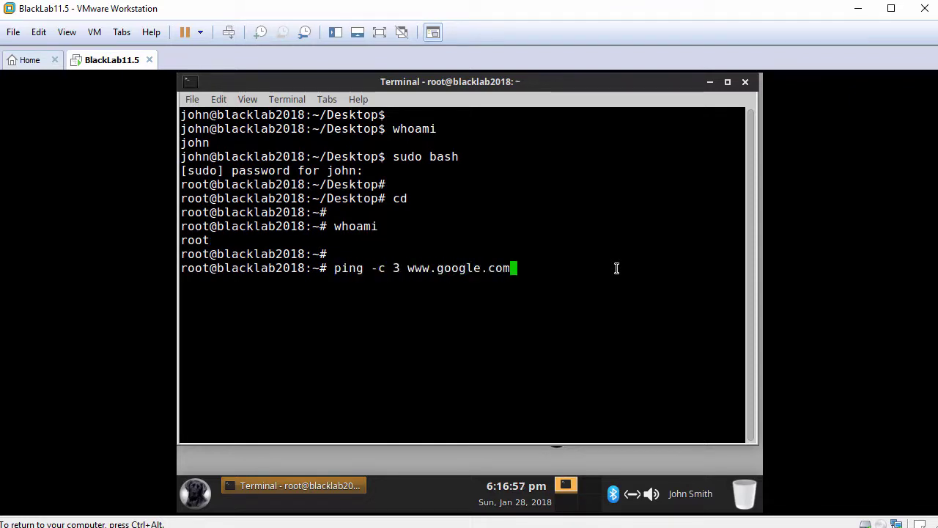
key("Return")
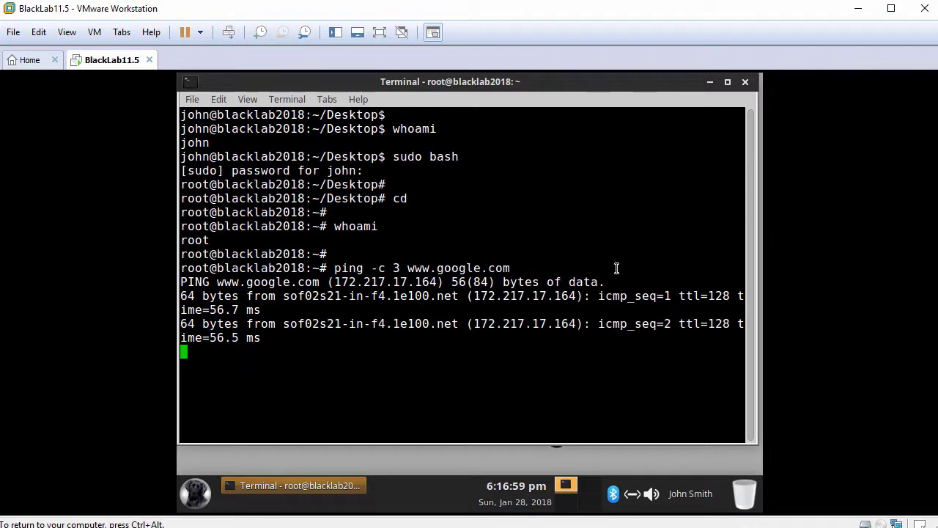
key("Return")
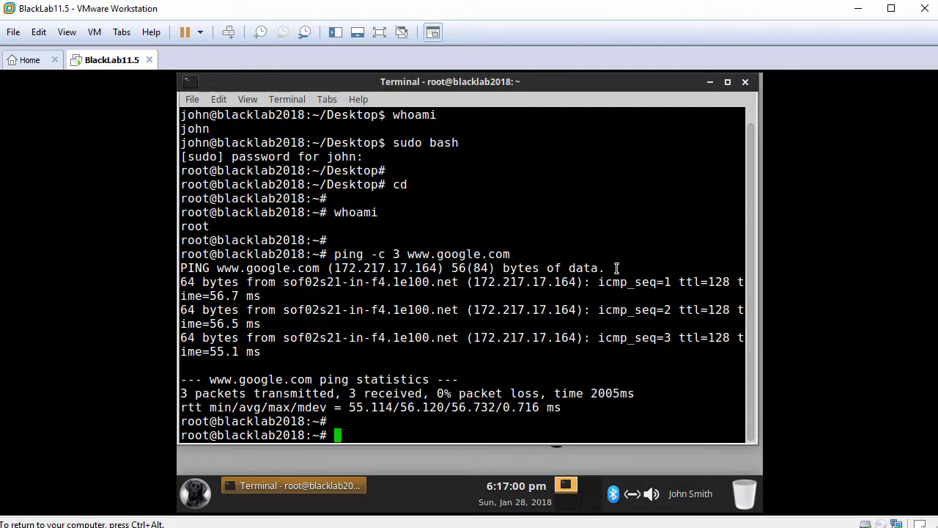
type("apt update")
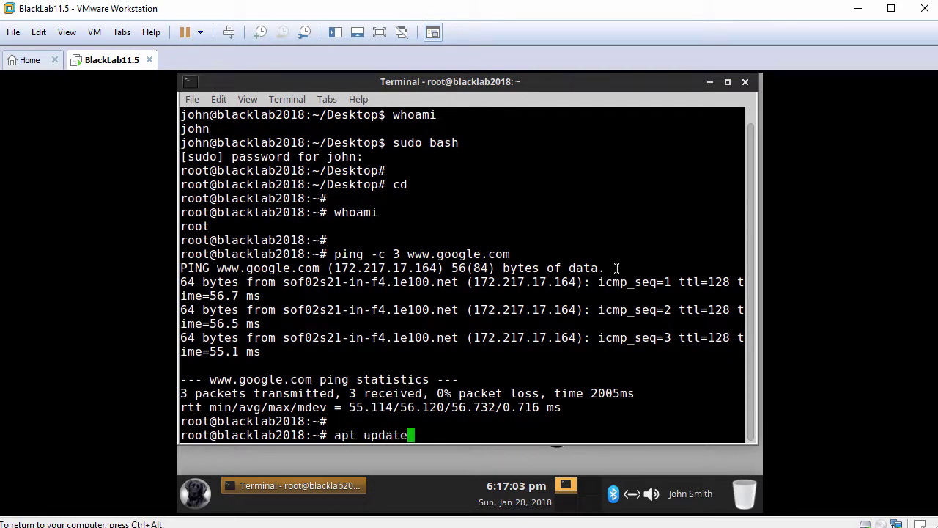
Step: Refresh the package lists and clear the terminal
key("Return")
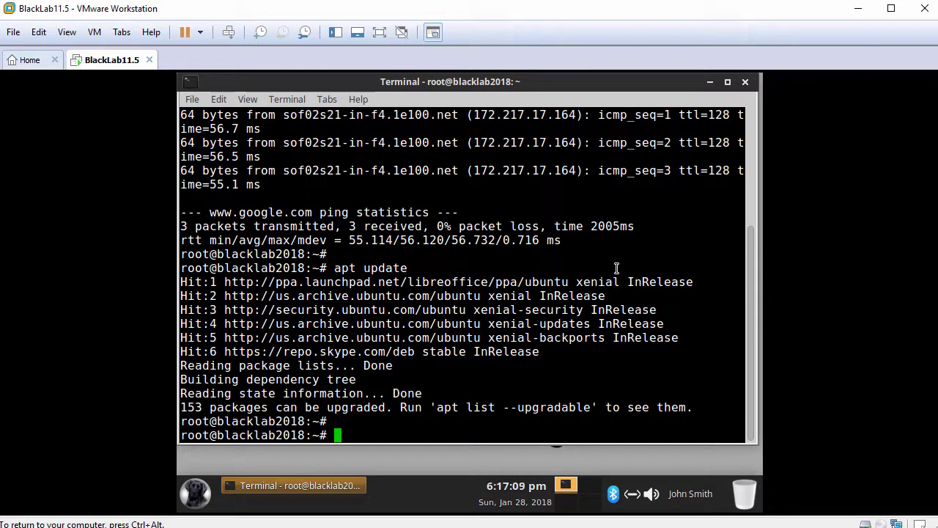
type("clear")
key("Return")
key("Return")
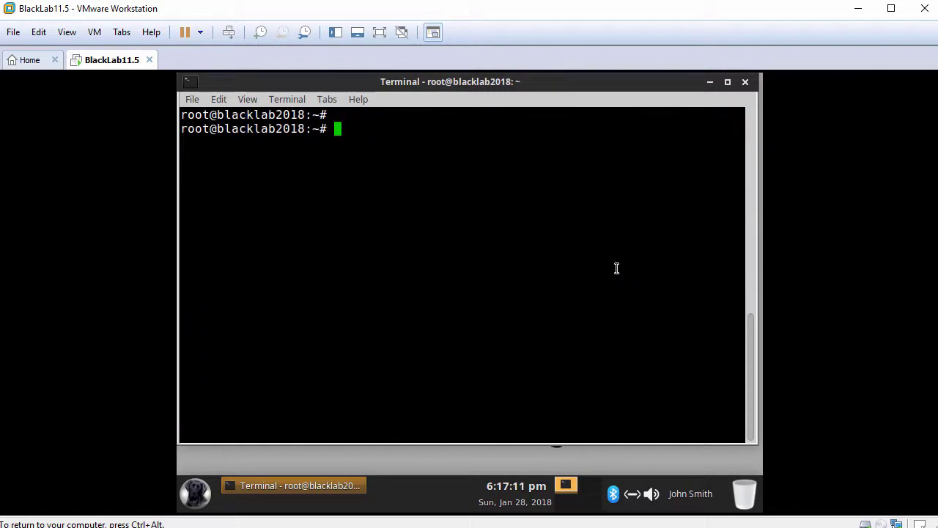
Step: Install open-vm-tools-desktop with apt, answering y, pulling in open-vm-tools-dkms, dkms and zerofree
type("apt in")
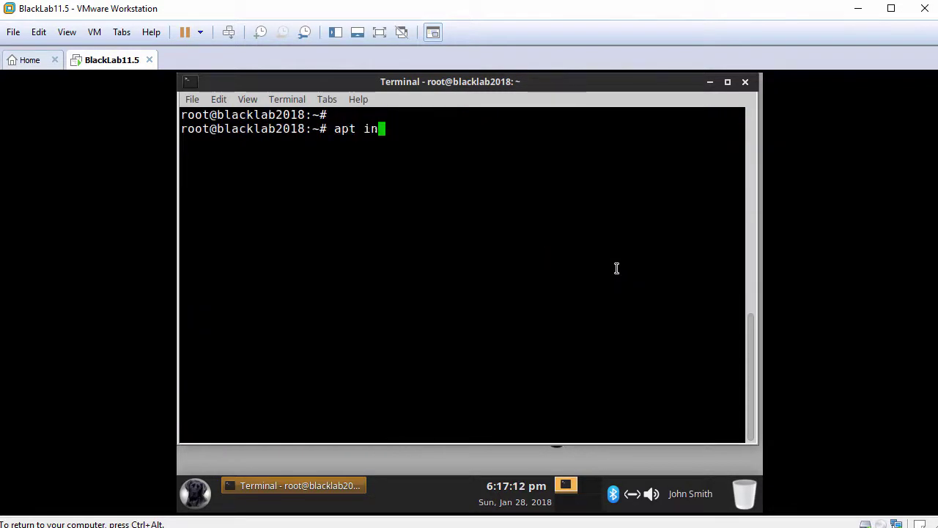
type("stall open-v")
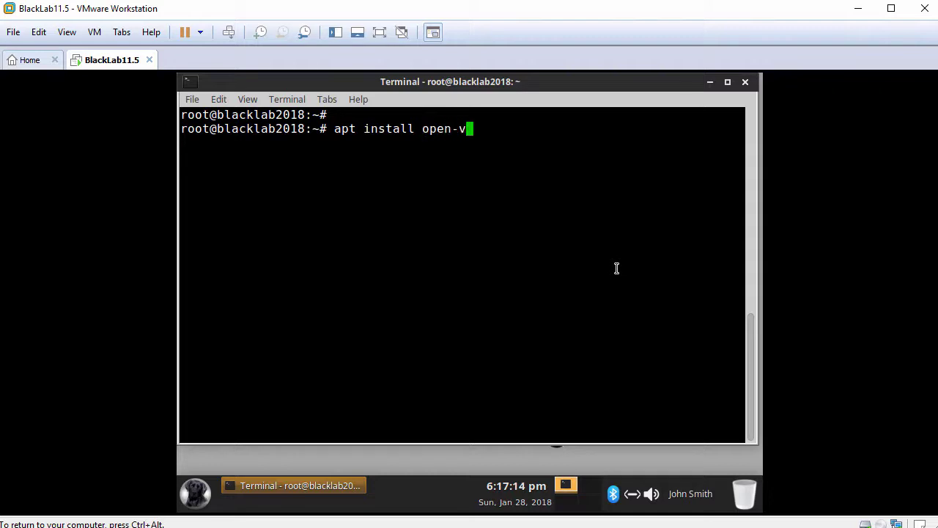
type("m-tools-desktop")
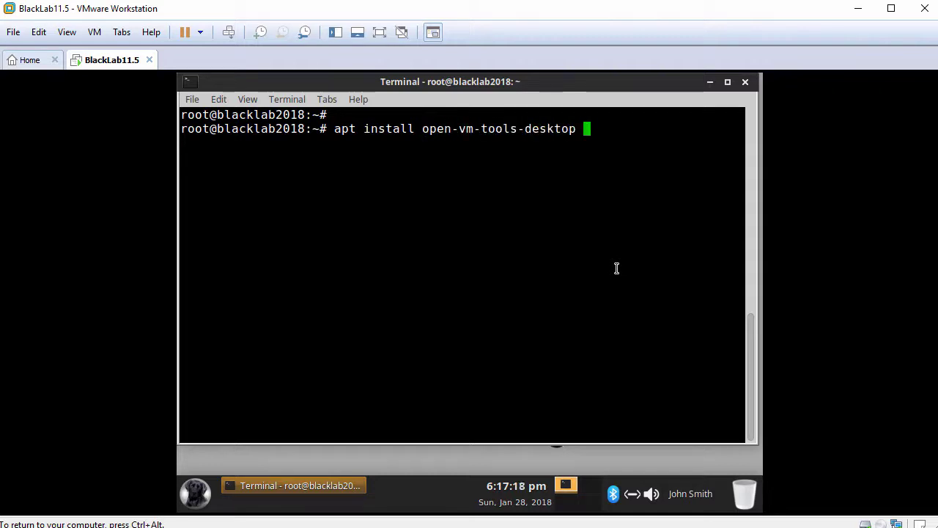
key("Return")
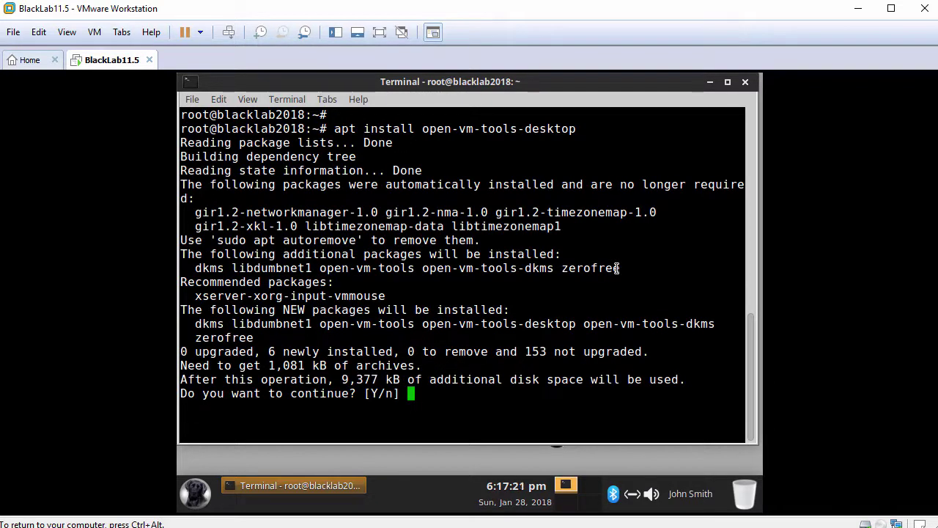
type("y")
key("Return")
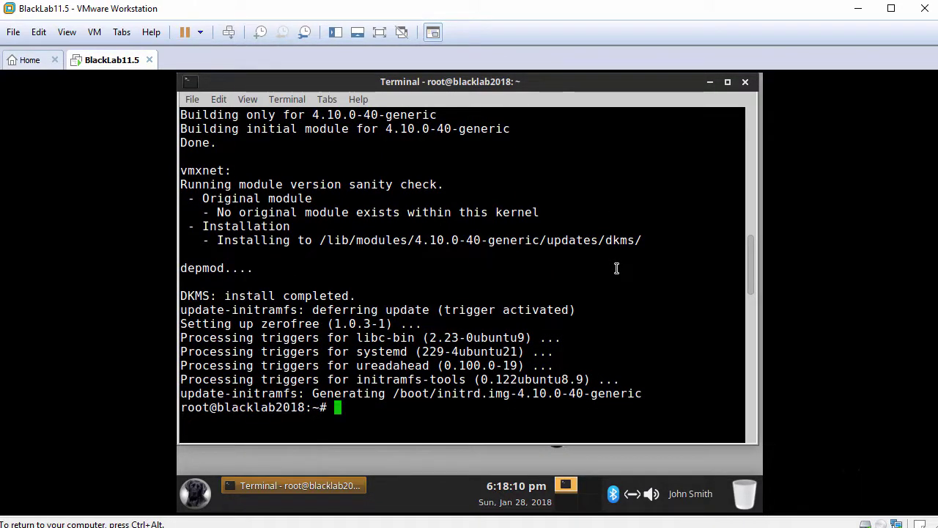
key("Return")
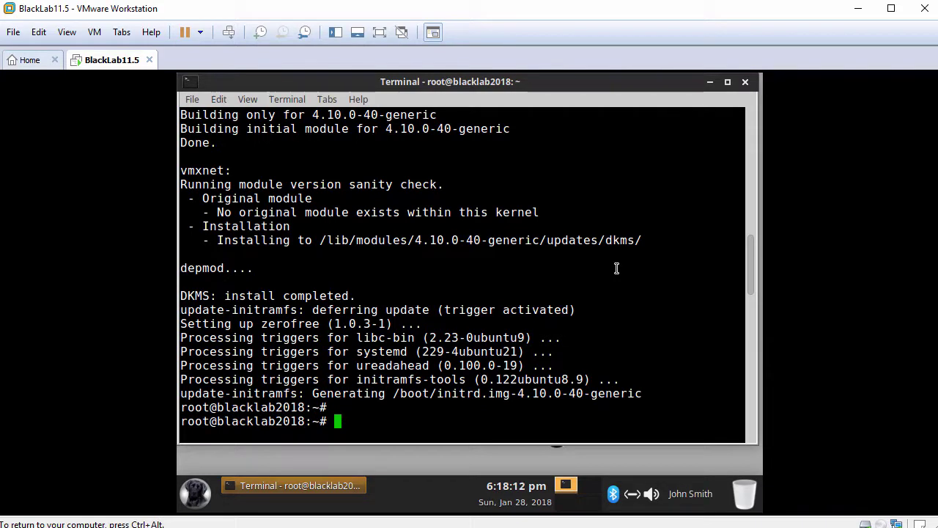
Step: Reboot the guest, boot Black Lab Enterprise Linux from GRUB, and log back in with the password
type("reboot")
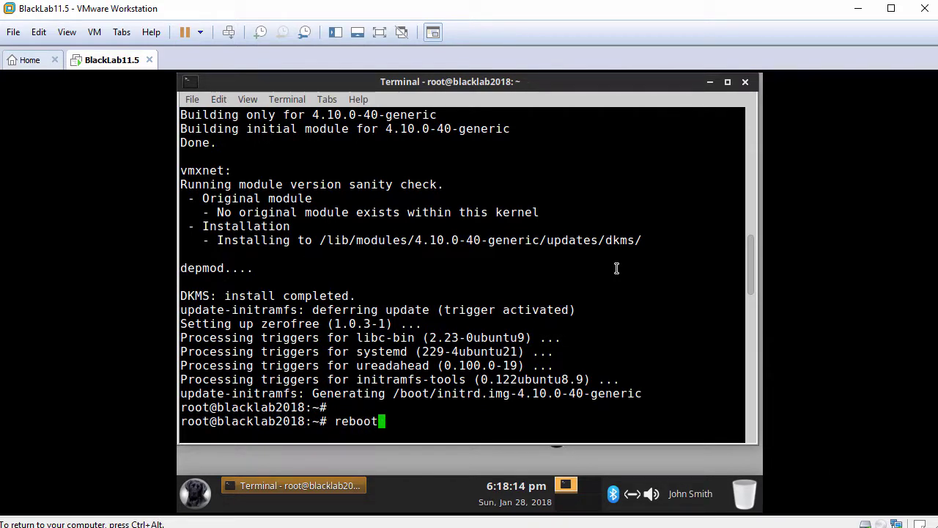
key("Return")
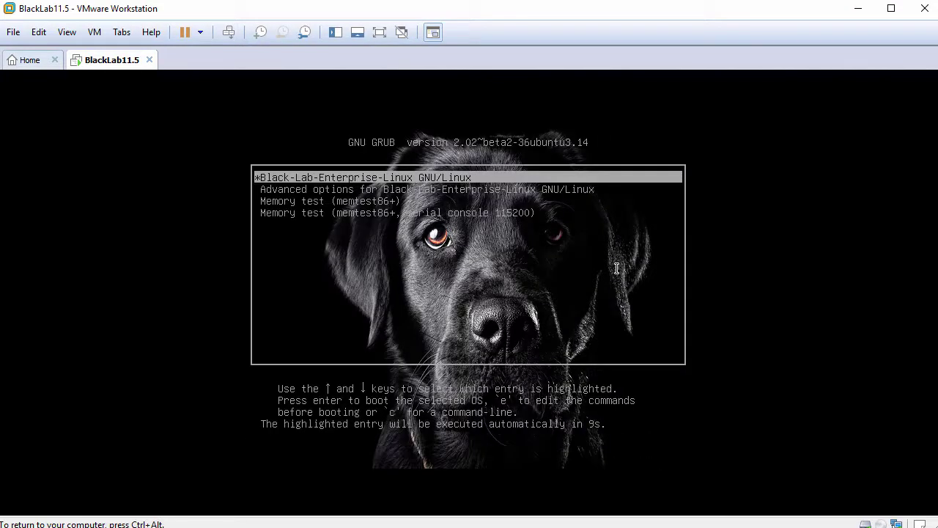
key("Return")
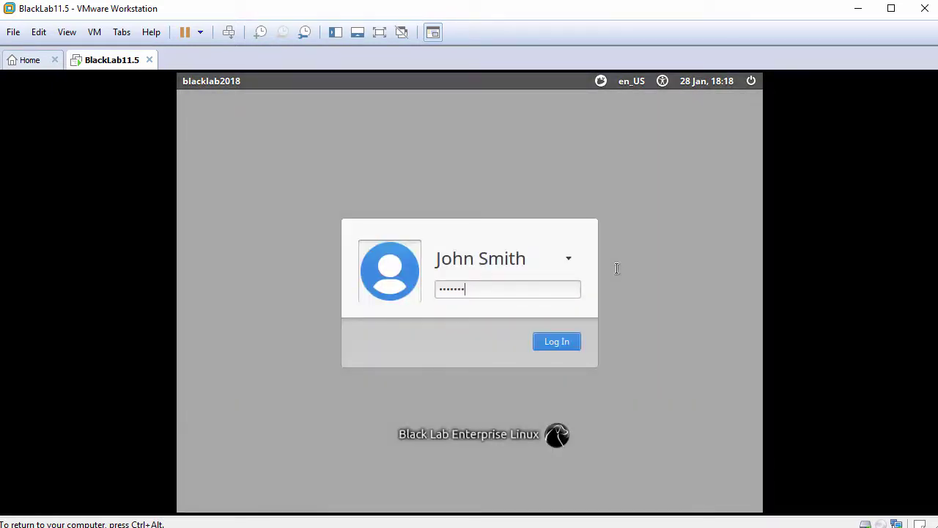
type("•••")
key("Return")
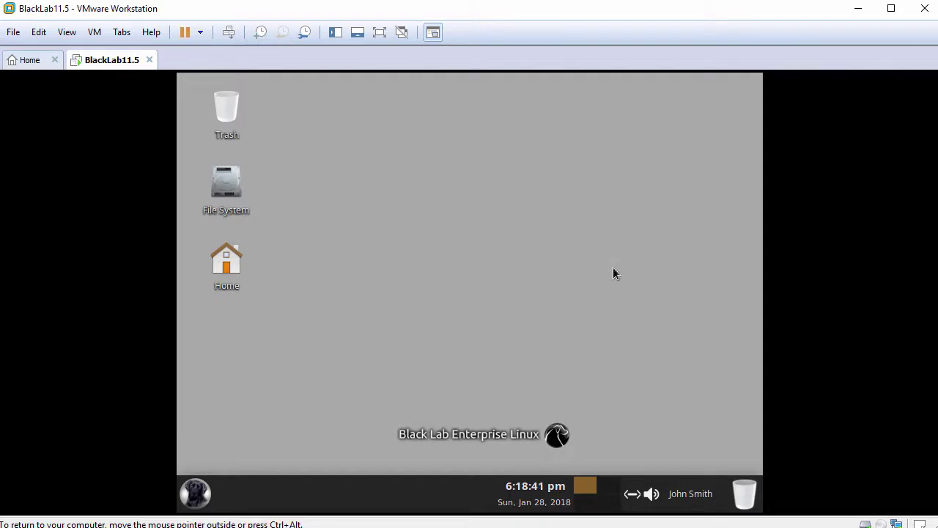
Step: Make the guest desktop fill the VMware window with Fit Guest Now, and open the home folder
left_click(68, 32)
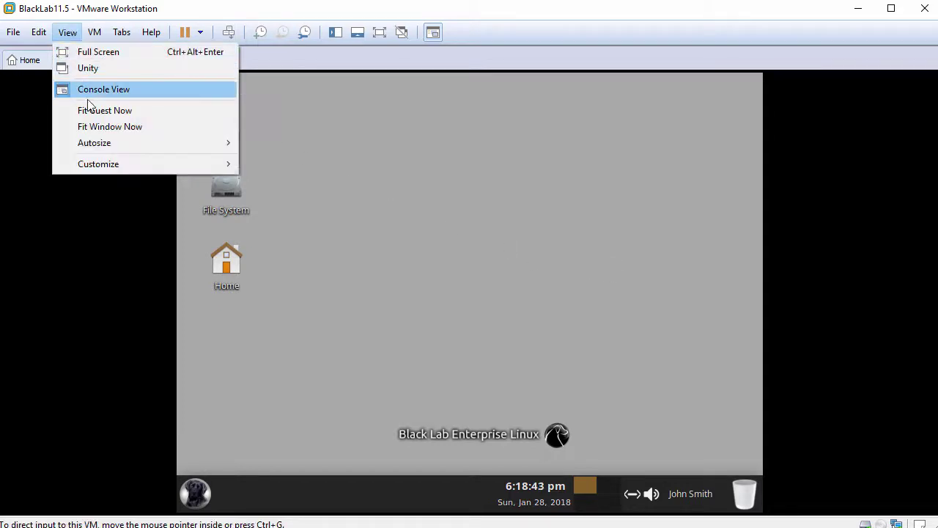
left_click(124, 111)
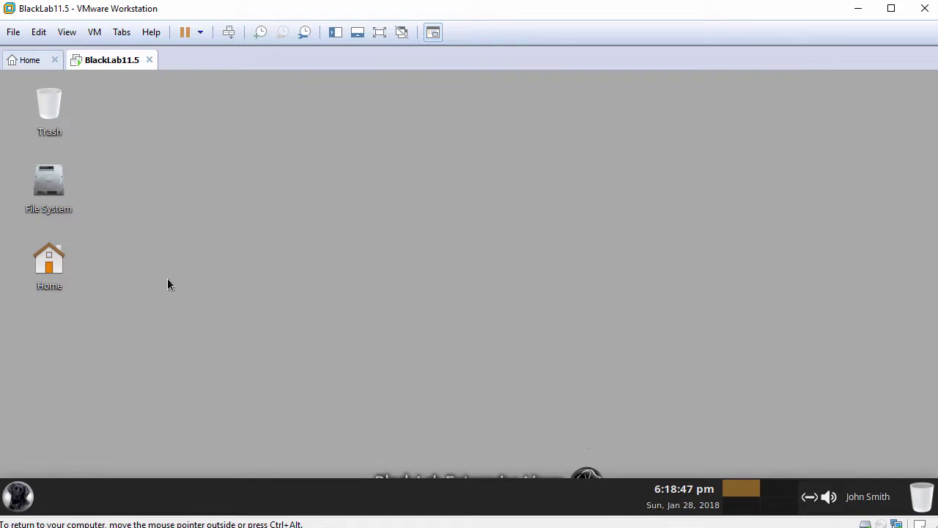
double_click(49, 260)
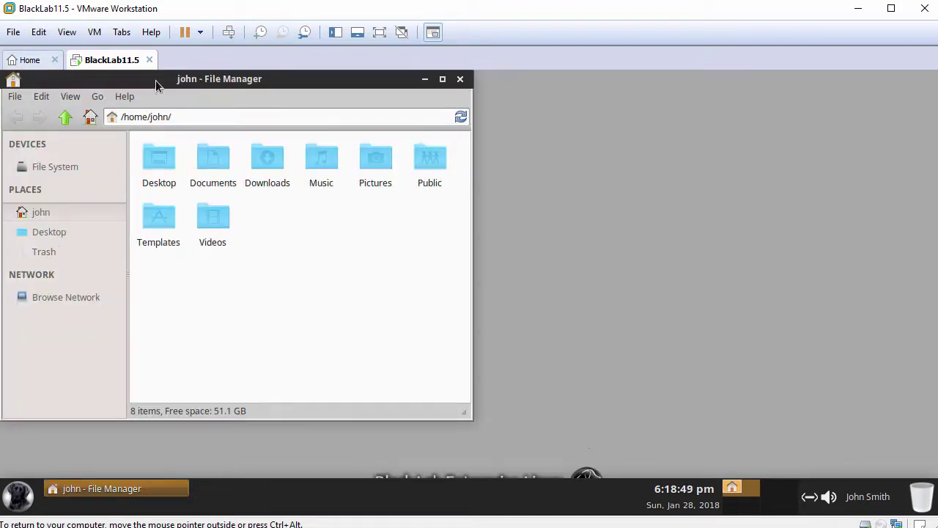
Step: Paste the host's FileFromHost.txt into the guest home folder
left_click_drag(156, 86, 234, 86)
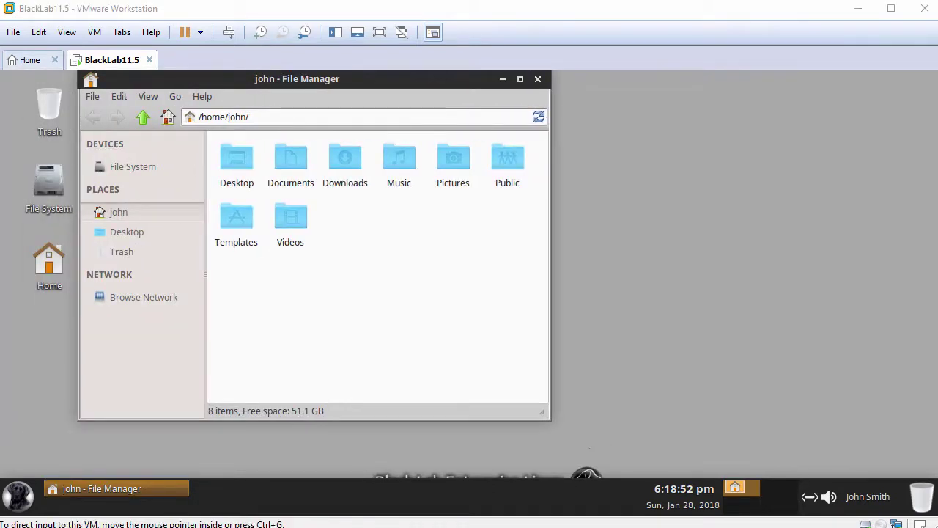
right_click(425, 230)
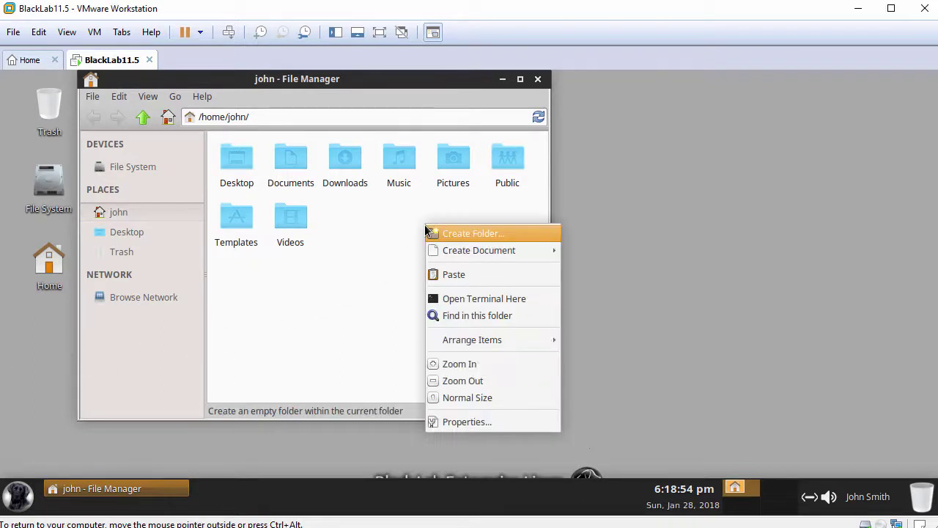
left_click(444, 277)
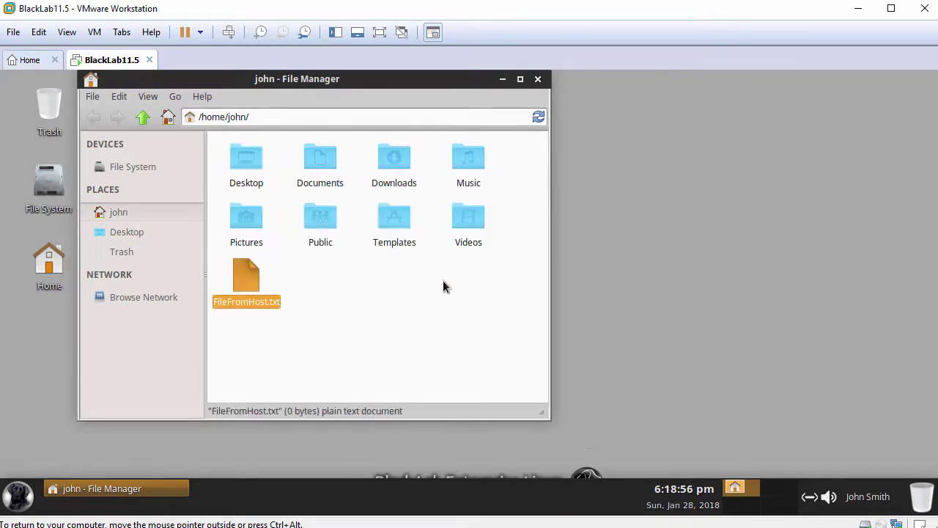
left_click(224, 318)
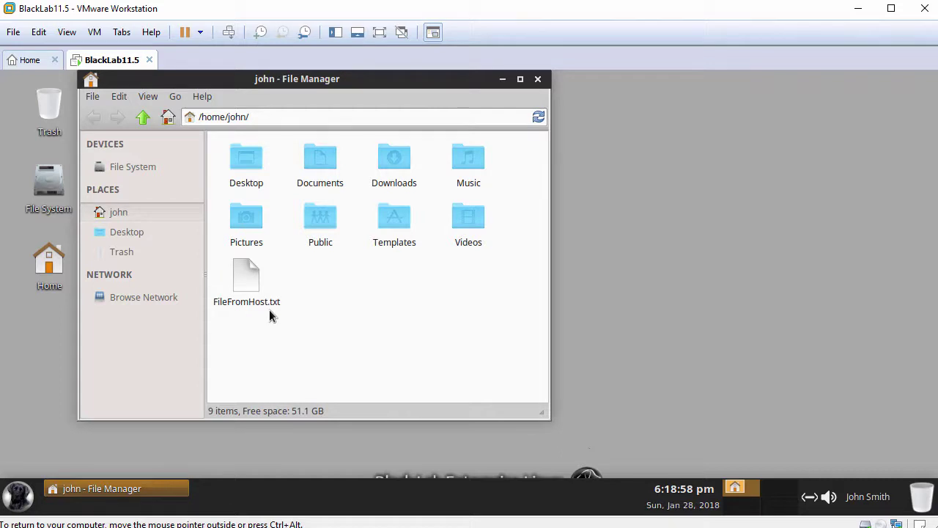
Step: Open FileFromHost.txt in Mousepad and paste the host clipboard text into it
double_click(246, 274)
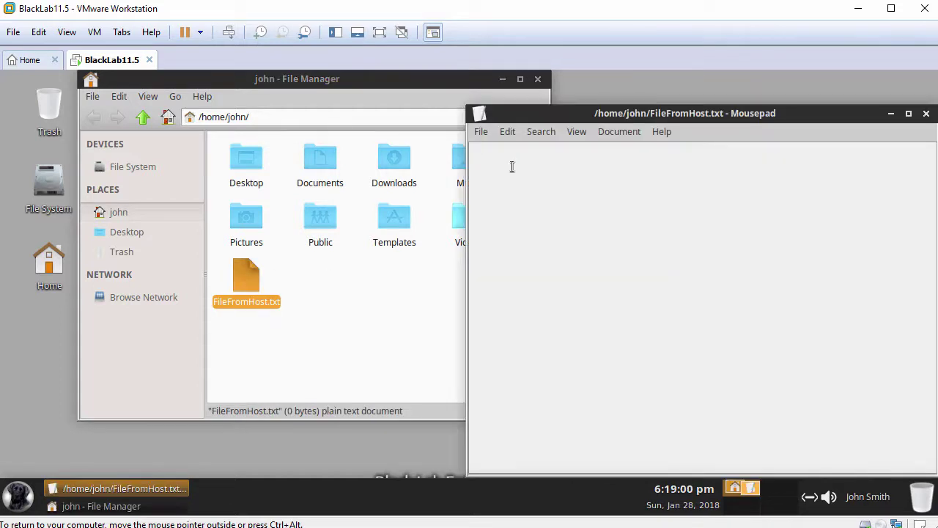
left_click_drag(547, 114, 351, 103)
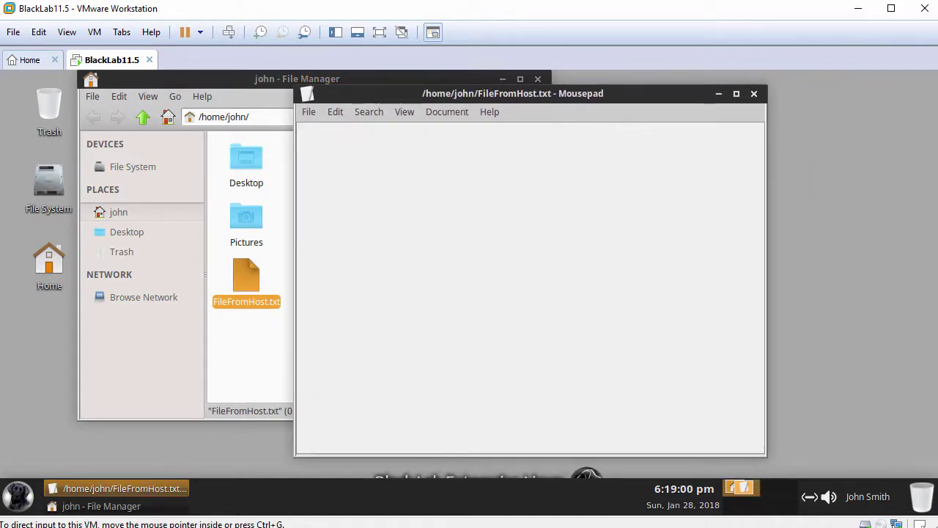
right_click(524, 188)
left_click(541, 266)
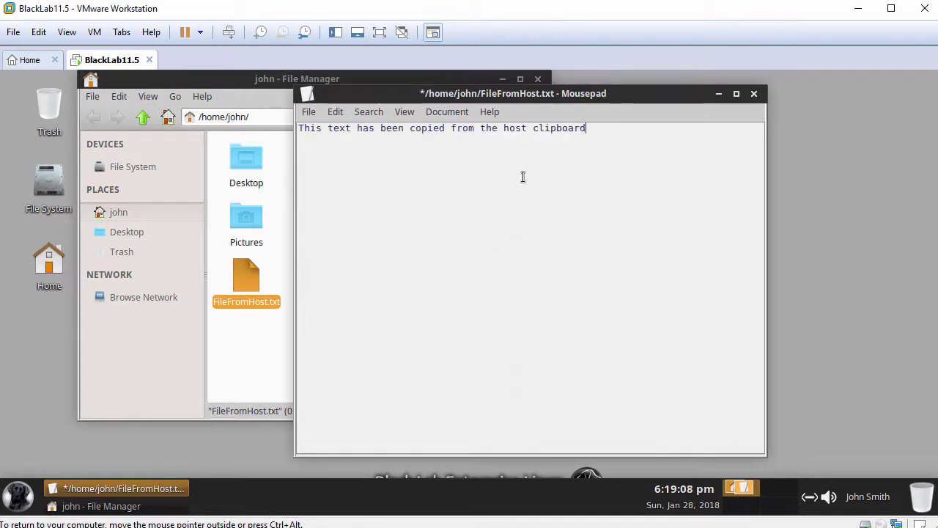
Step: Close Mousepad with Don't Save, then close the file manager
left_click(752, 95)
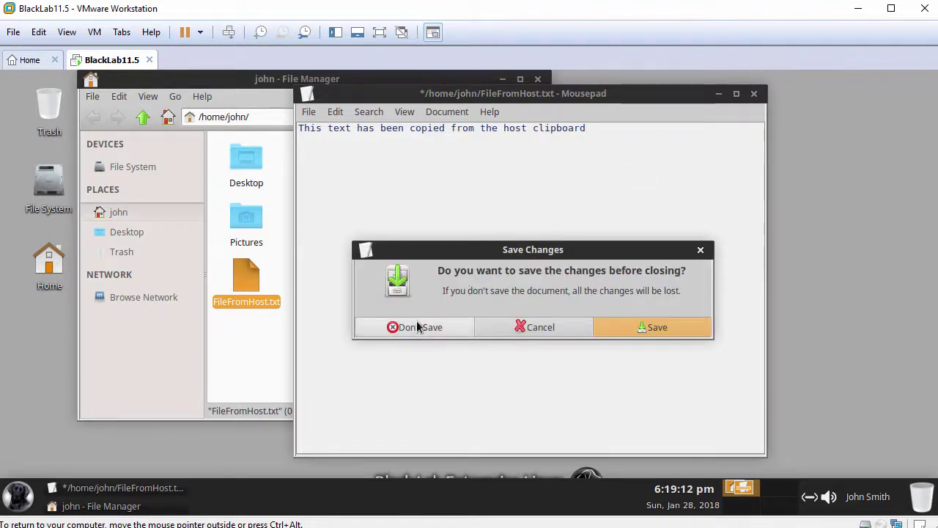
left_click(415, 326)
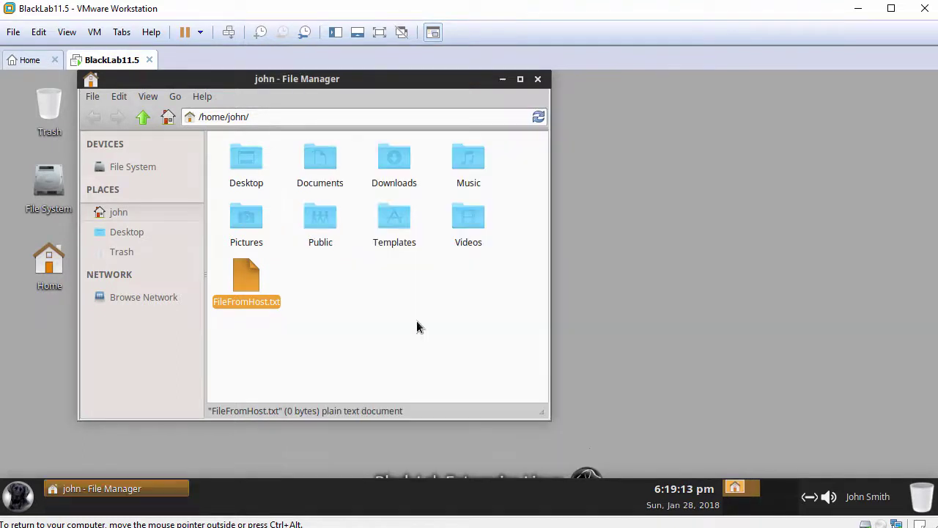
left_click(539, 80)
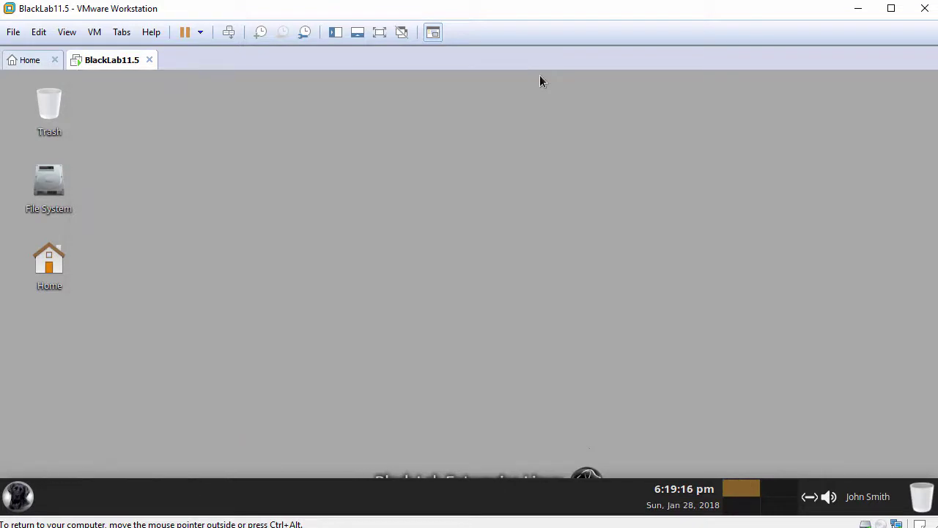
Step: Unlock the bottom panel in Panel Preferences
right_click(226, 503)
mouse_move(229, 491)
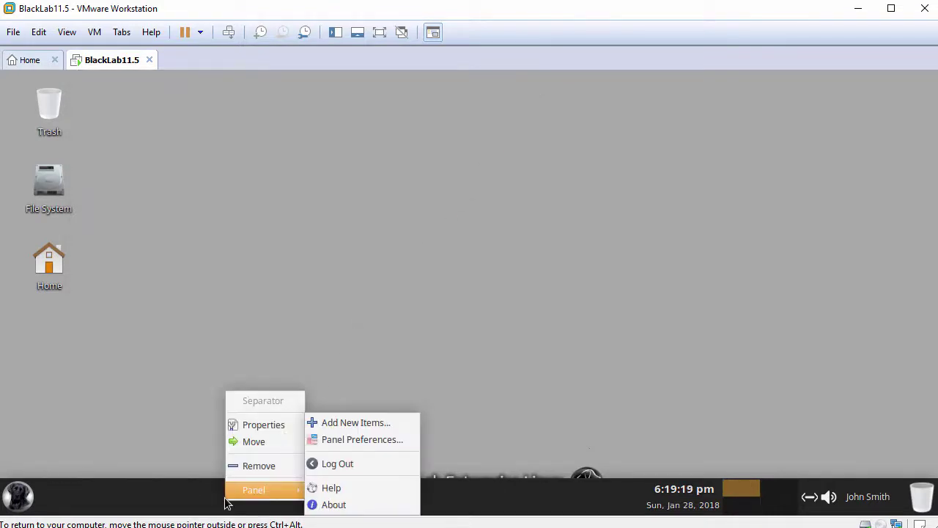
left_click(354, 440)
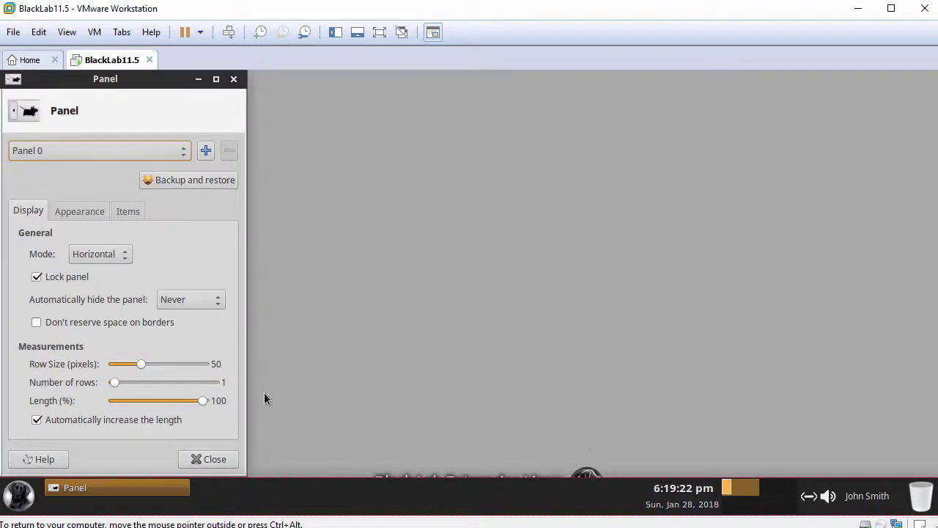
left_click(69, 278)
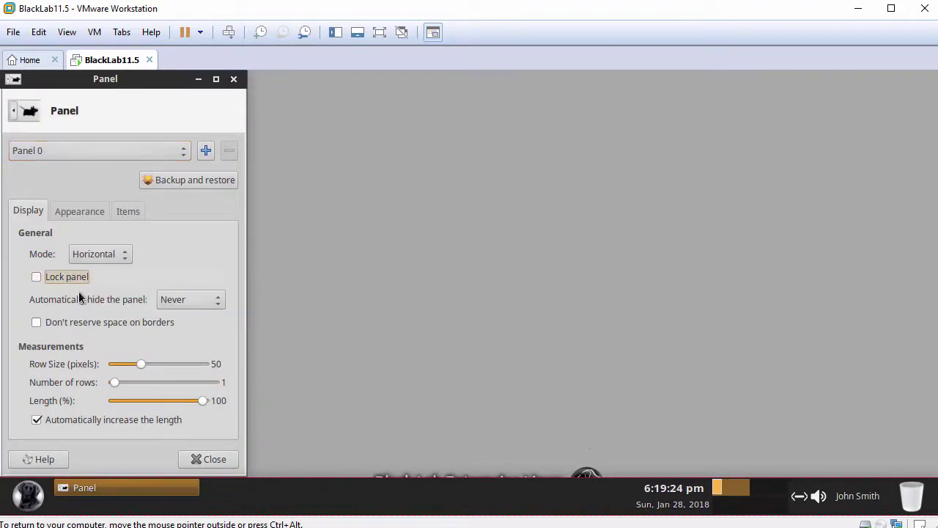
left_click(197, 458)
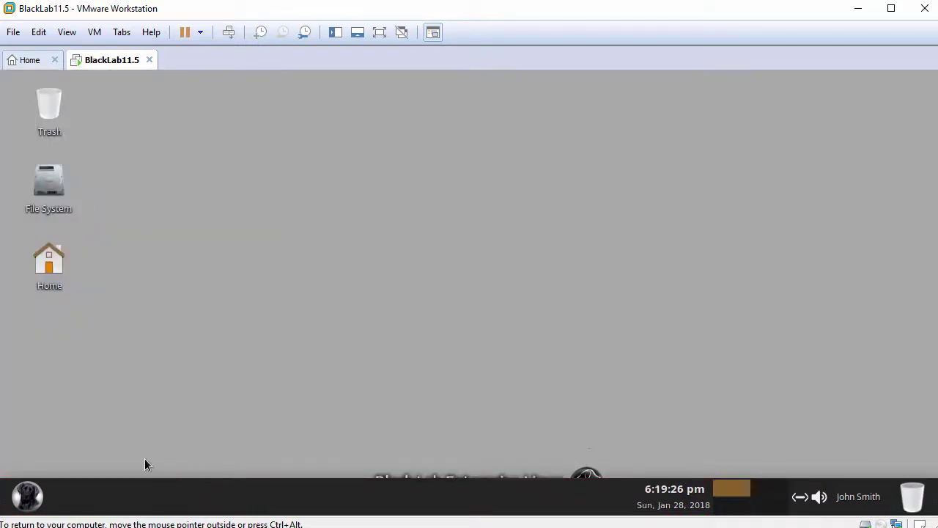
Step: Drag the panel to the top edge and lock it there via Panel Preferences
left_click_drag(6, 491, 17, 87)
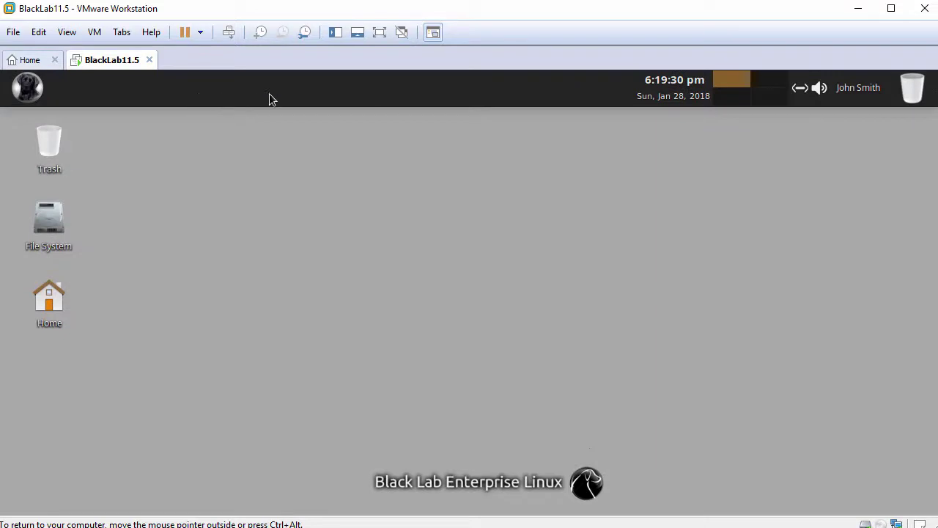
right_click(288, 93)
mouse_move(340, 193)
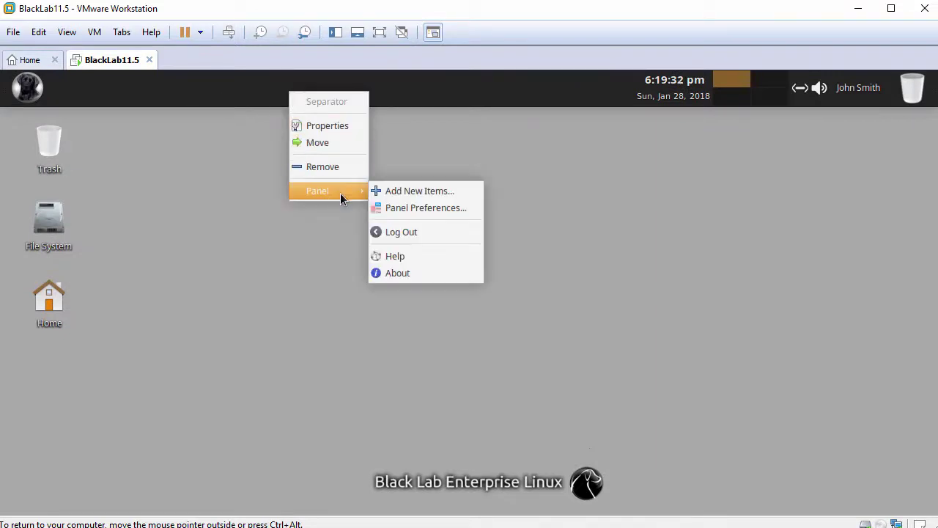
left_click(398, 208)
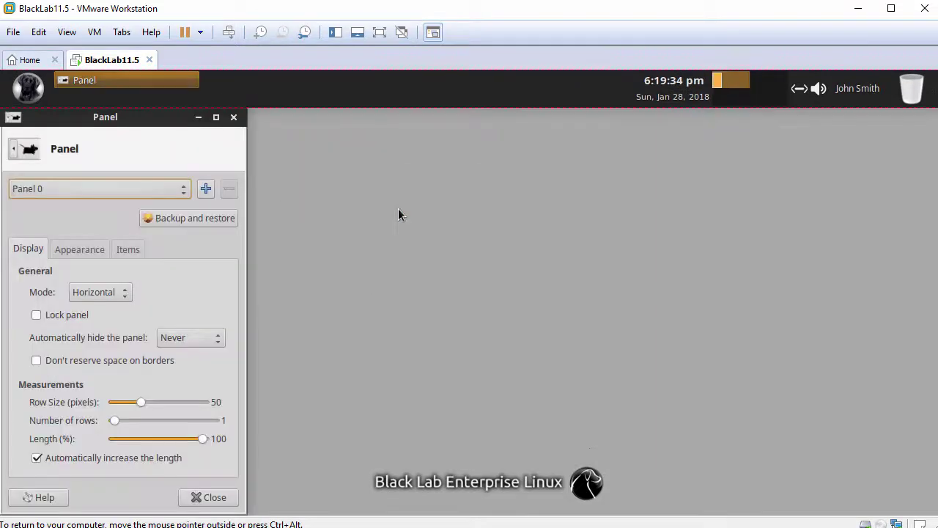
left_click(53, 317)
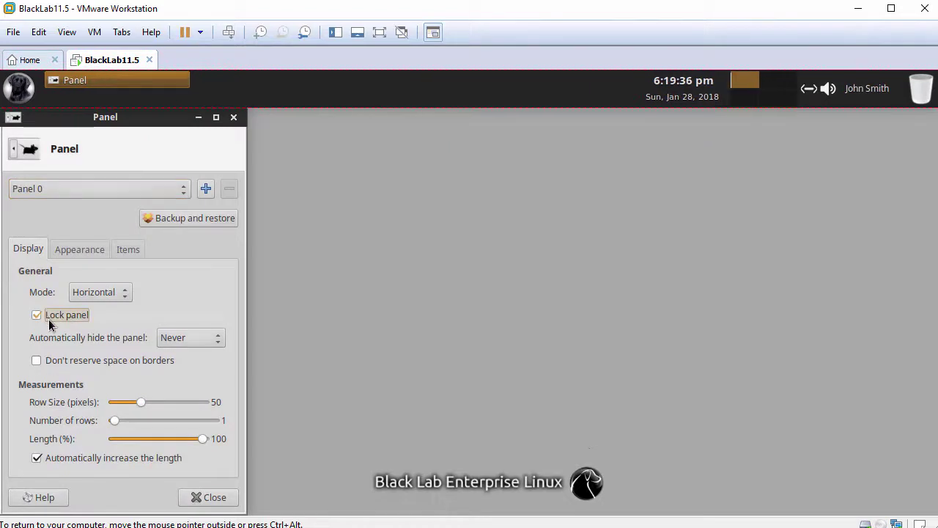
left_click(206, 498)
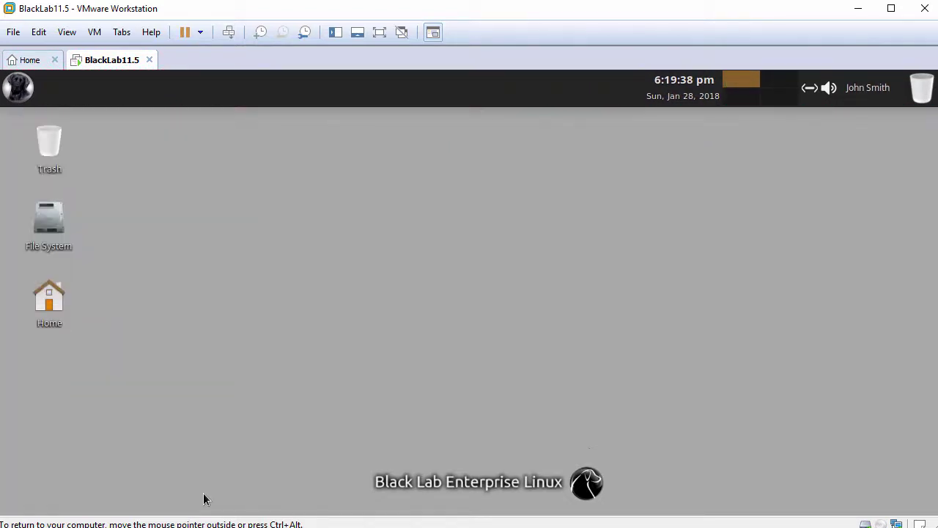
right_click(350, 147)
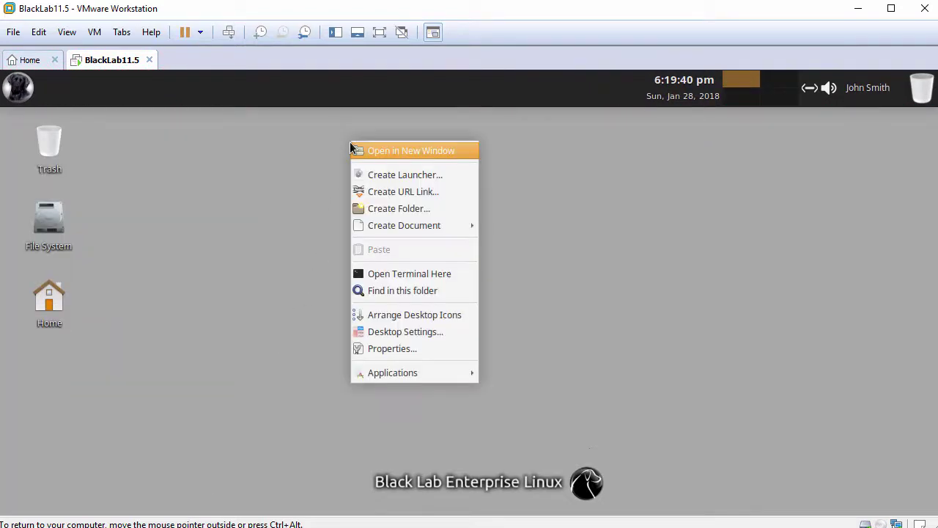
Step: Open a terminal on the Desktop and run hostnamectl to confirm Black Lab Enterprise Linux 11.5
left_click(402, 273)
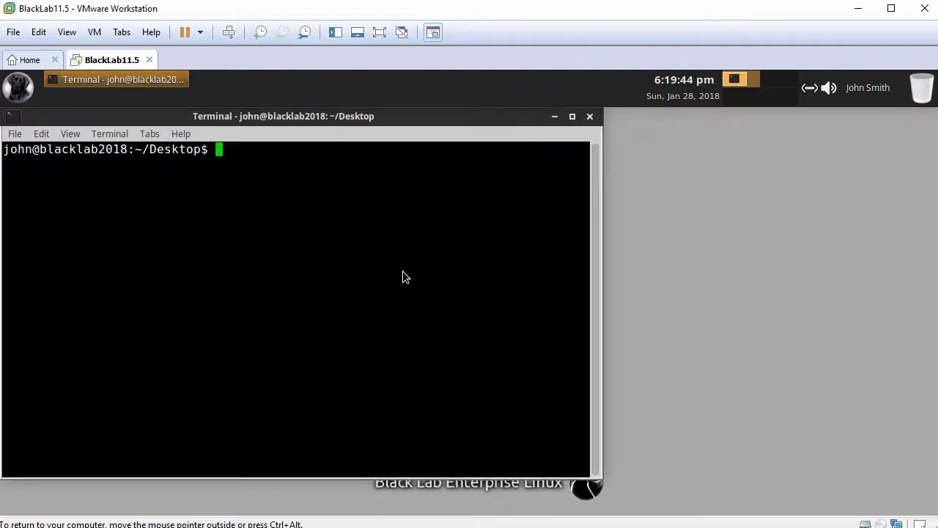
left_click_drag(596, 253, 737, 267)
key("Return")
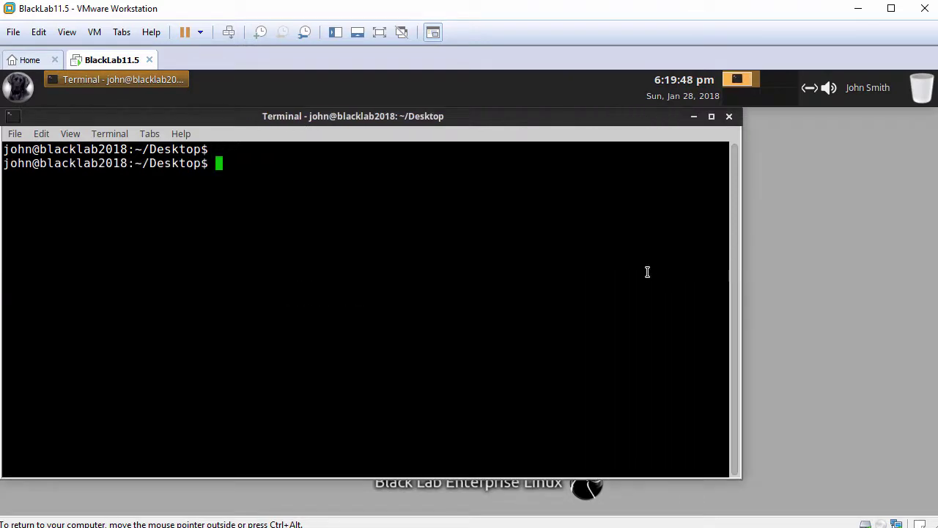
type("hostnamectl")
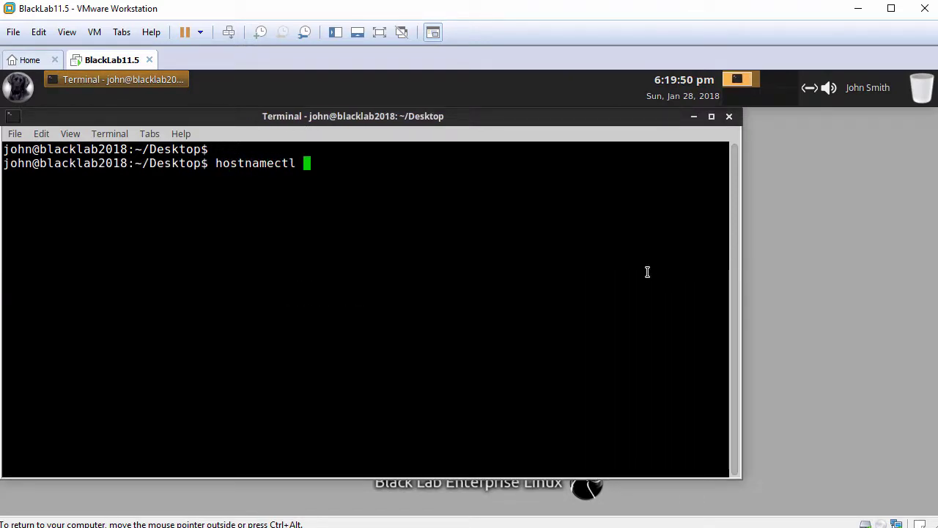
key("Return")
key("Return")
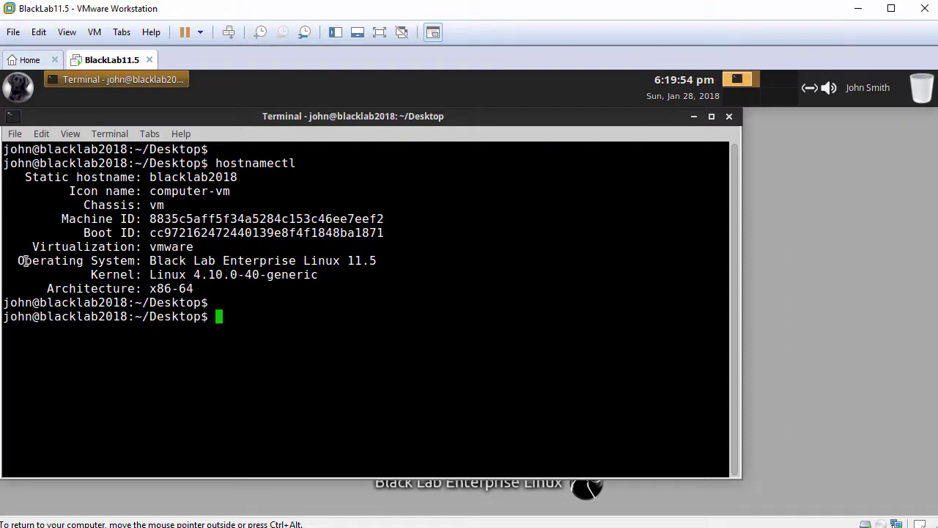
left_click_drag(18, 261, 378, 261)
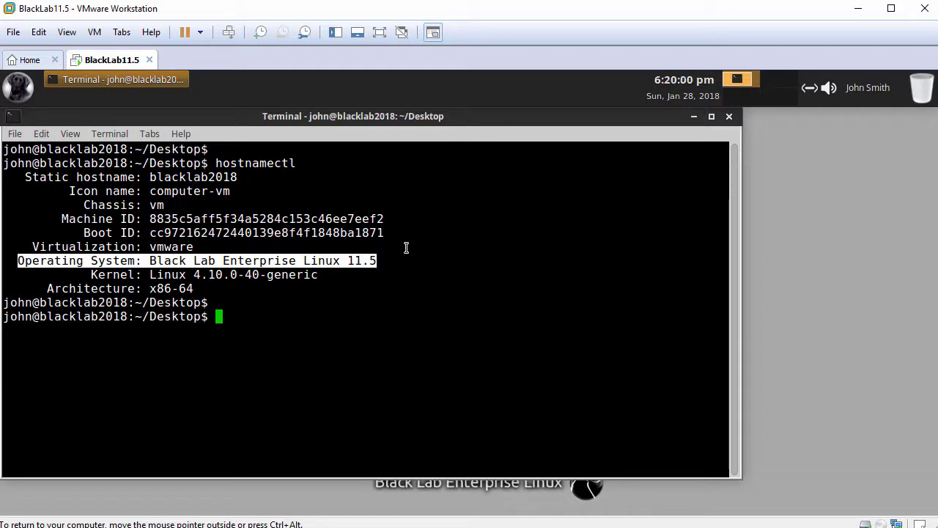
Step: Check that open-vm-tools.service shows active (running) with systemctl status, then exit the terminal
key("Return")
type("systemc")
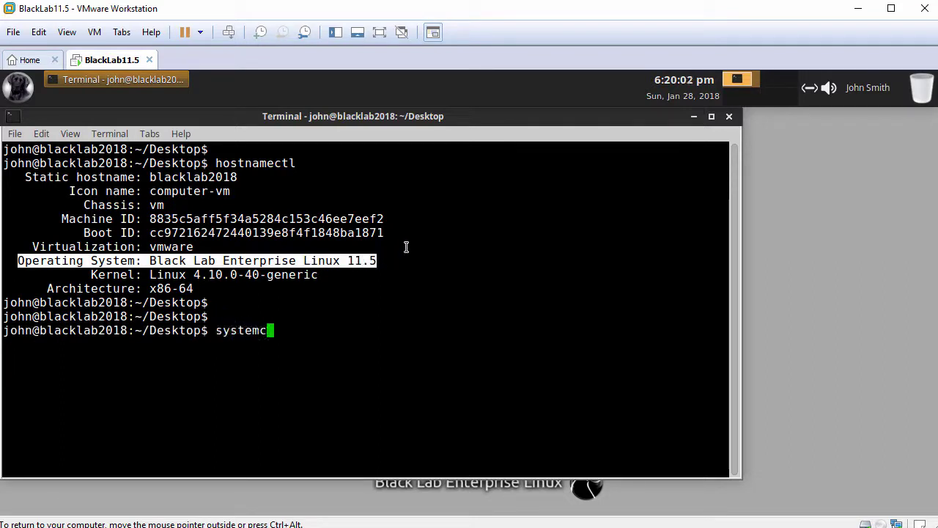
type("tl status open-vm")
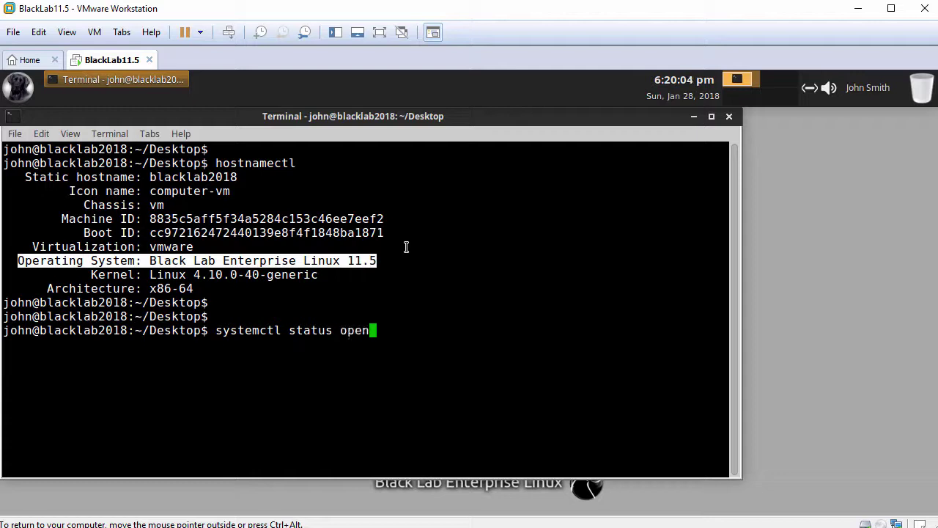
key("Tab")
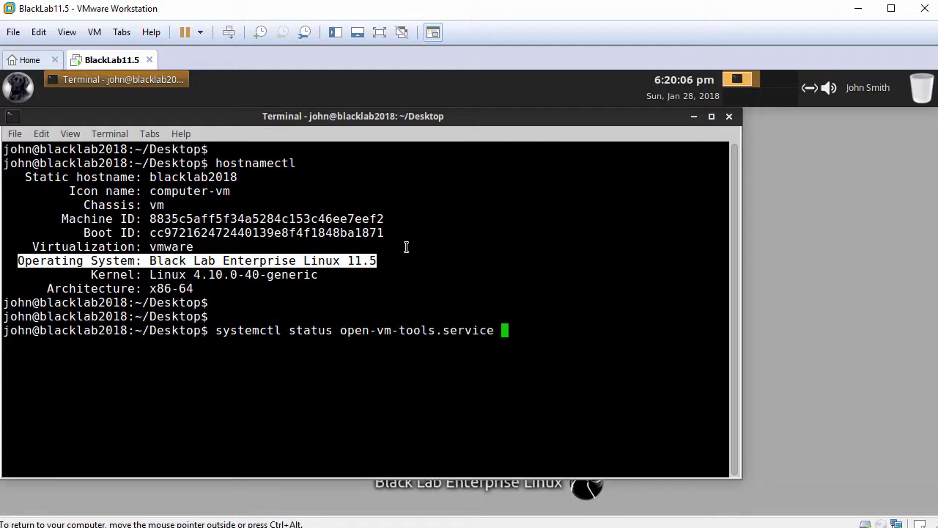
key("Return")
key("Return")
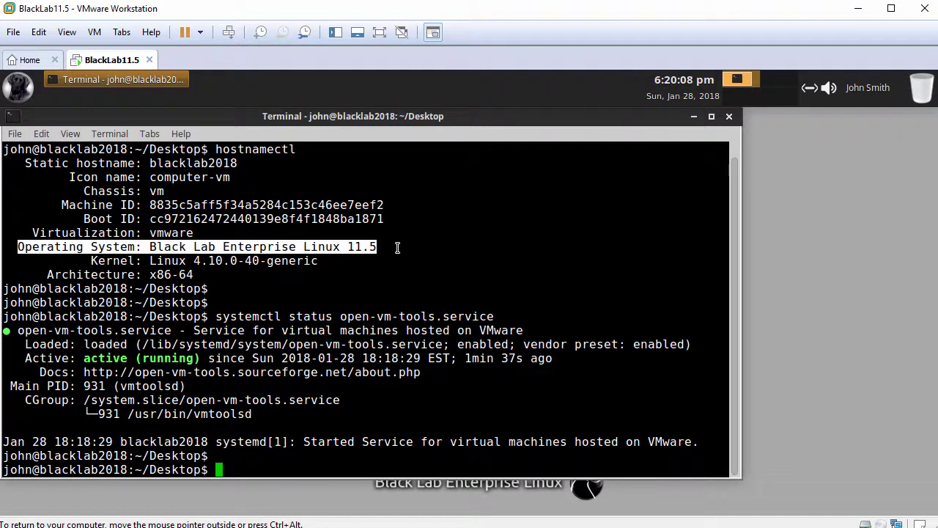
left_click_drag(25, 358, 199, 359)
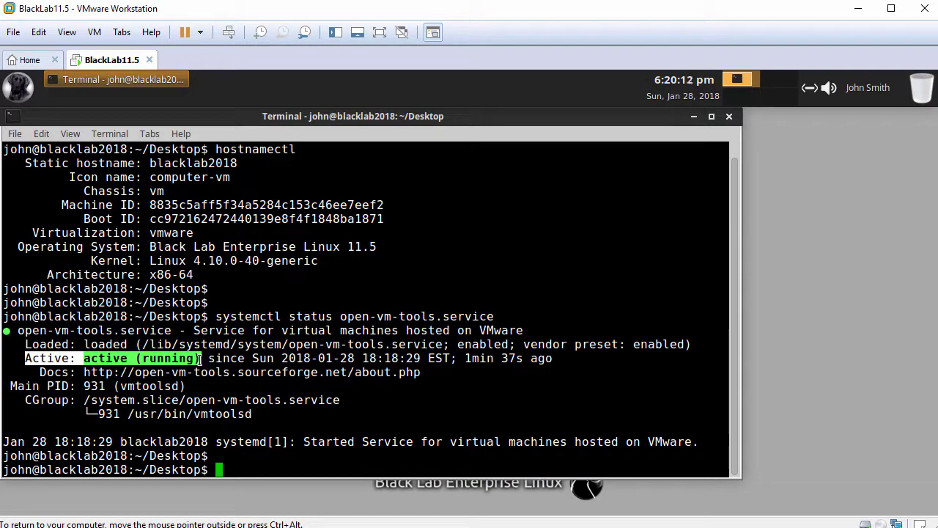
type("exit")
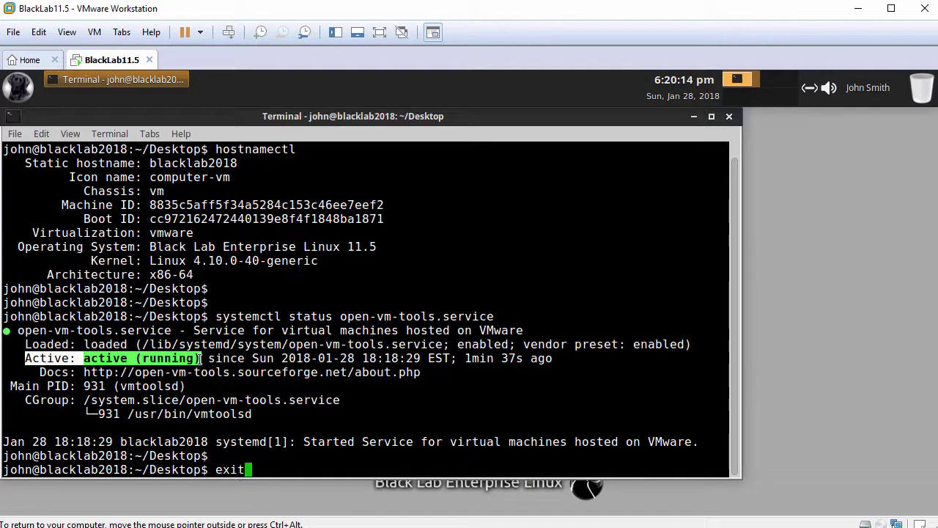
key("Return")
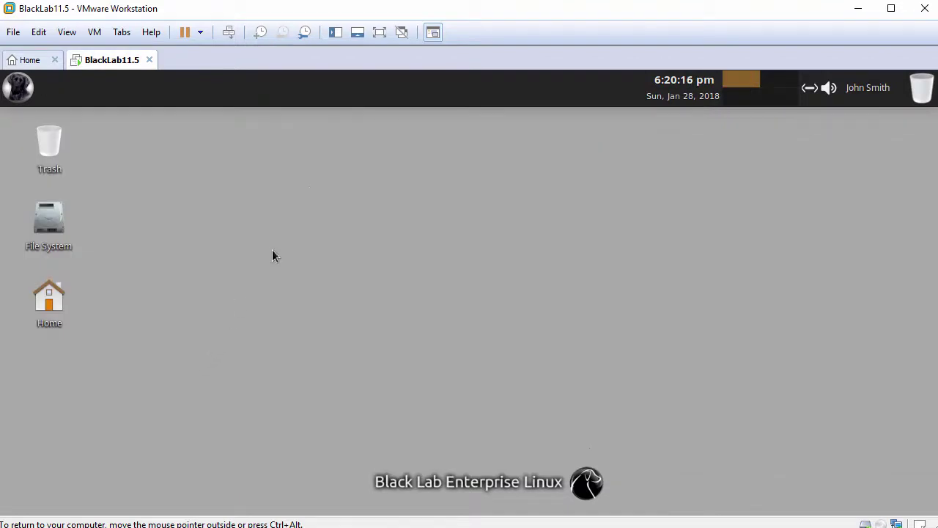
Step: Arrange the desktop icons and set the blue-and-purple galaxy image as wallpaper in Desktop Settings
right_click(311, 190)
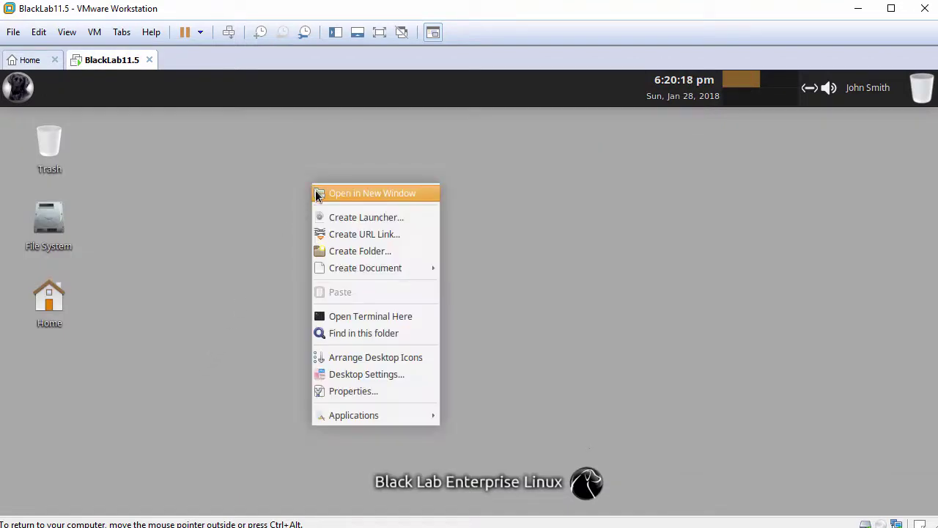
left_click(345, 359)
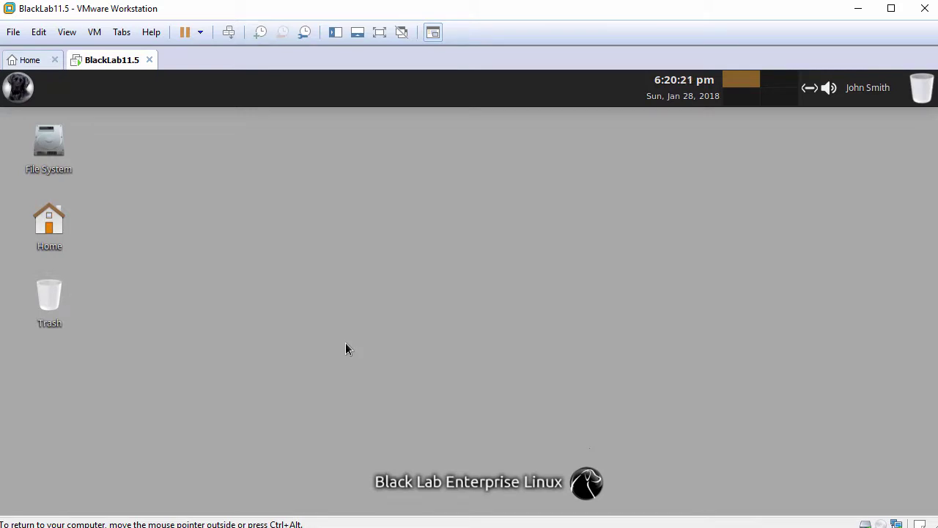
right_click(361, 210)
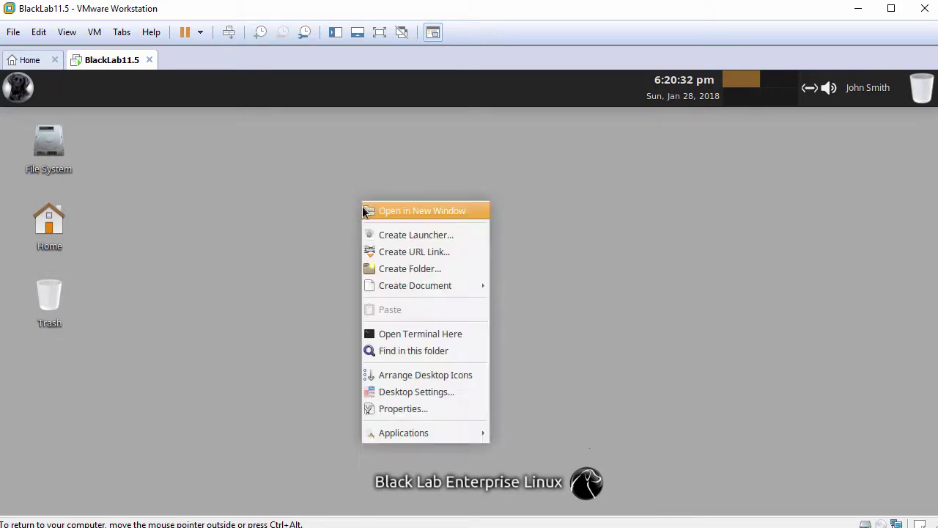
left_click(397, 395)
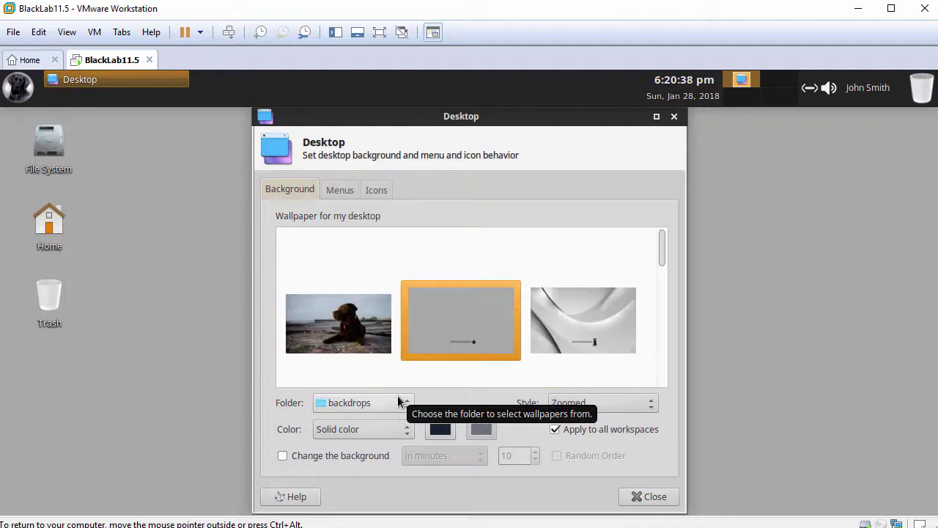
left_click(343, 357)
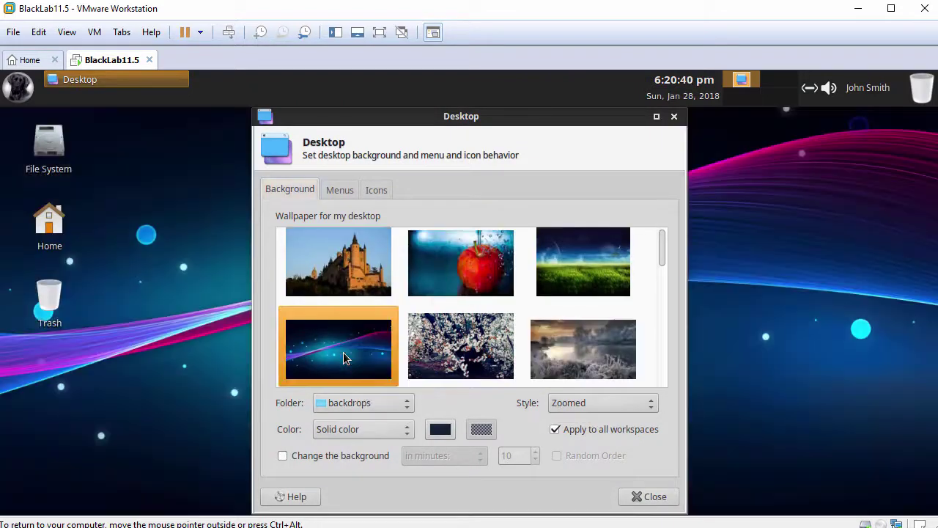
Step: Hide the File System desktop icon on the Icons tab and close Desktop Settings
left_click(340, 192)
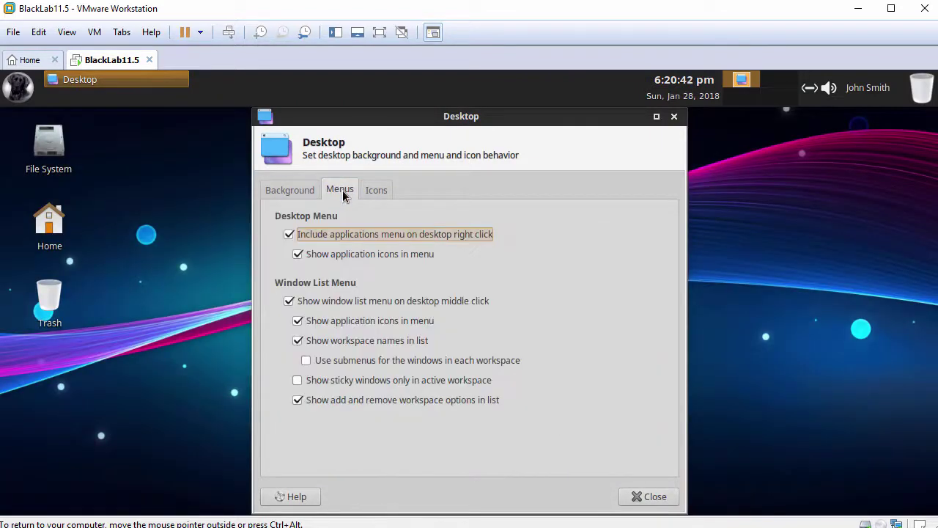
left_click(377, 191)
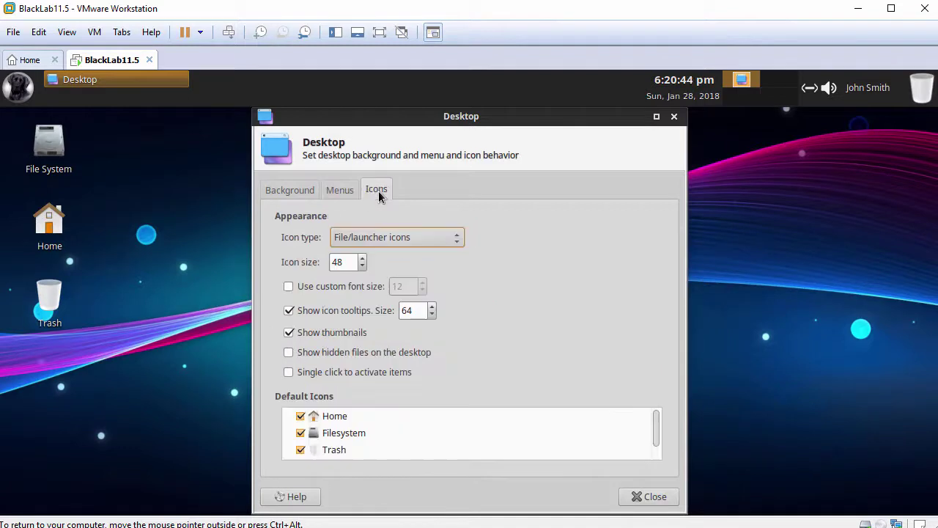
left_click(301, 433)
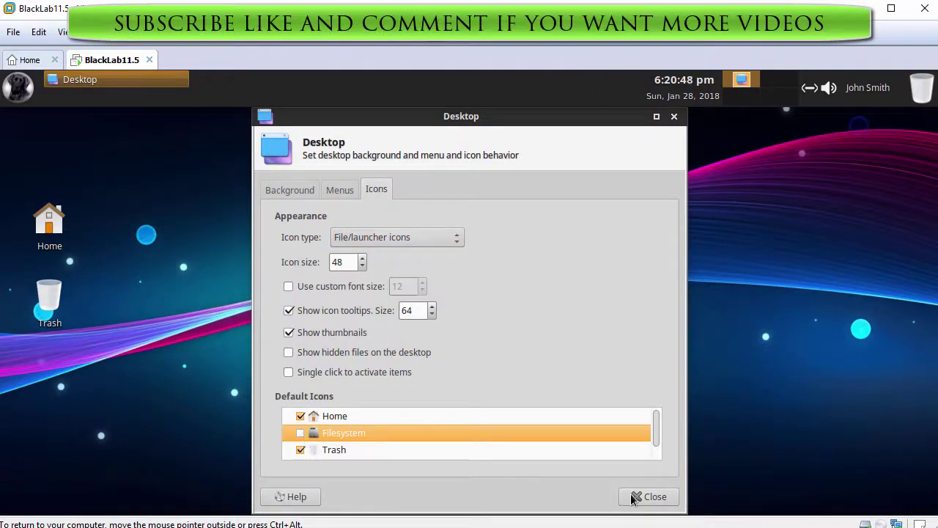
left_click(635, 498)
right_click(421, 188)
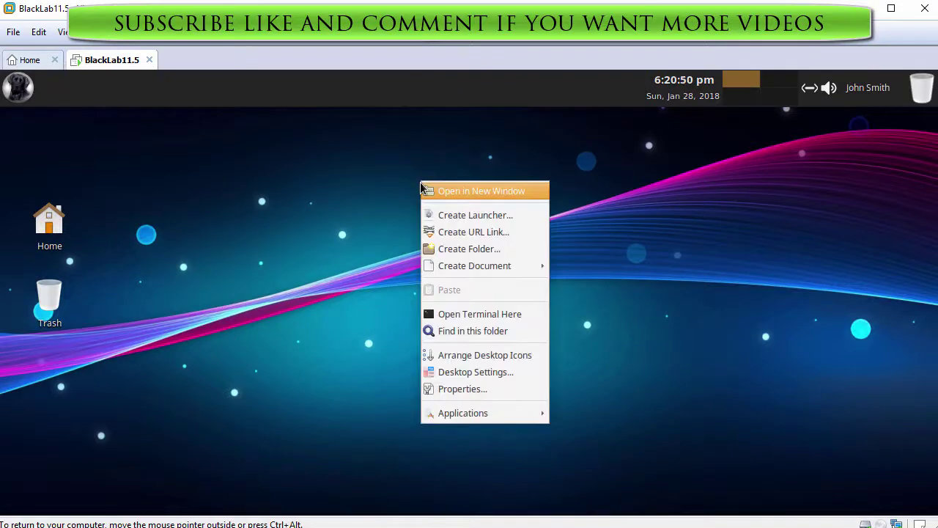